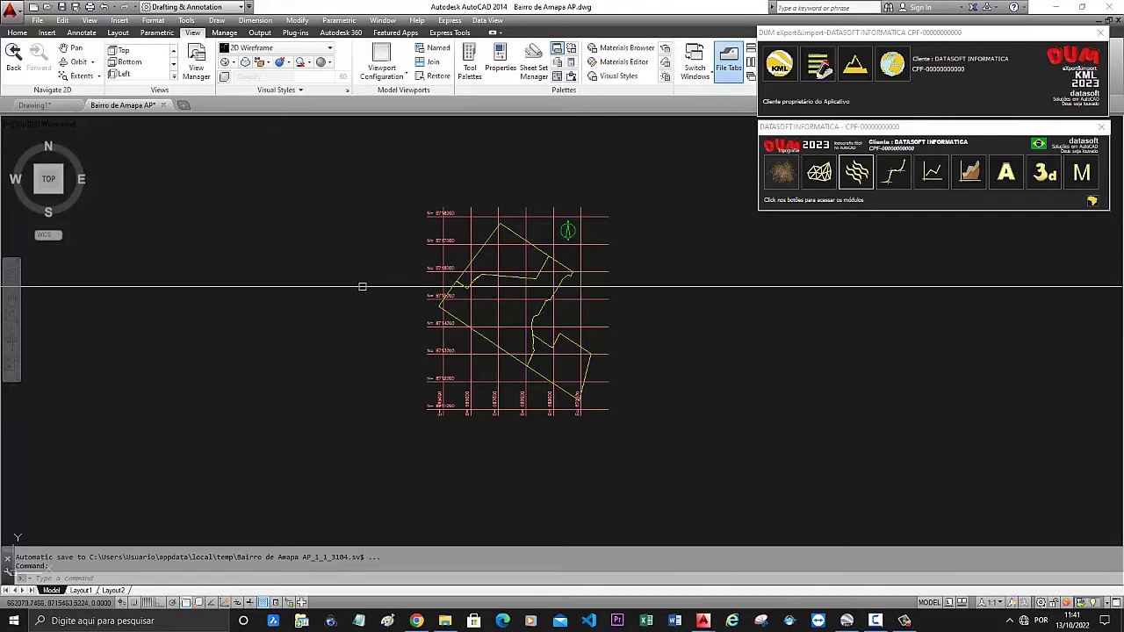
Step: Zoom in and pan so the georeferenced perimeter and coordinate grid fill the centre of the view
{"action": "scroll", "coordinate": [498, 324], "scroll_direction": "up", "scroll_amount": 2}
{"action": "middle_click_drag", "start_coordinate": [498, 324], "coordinate": [420, 350]}
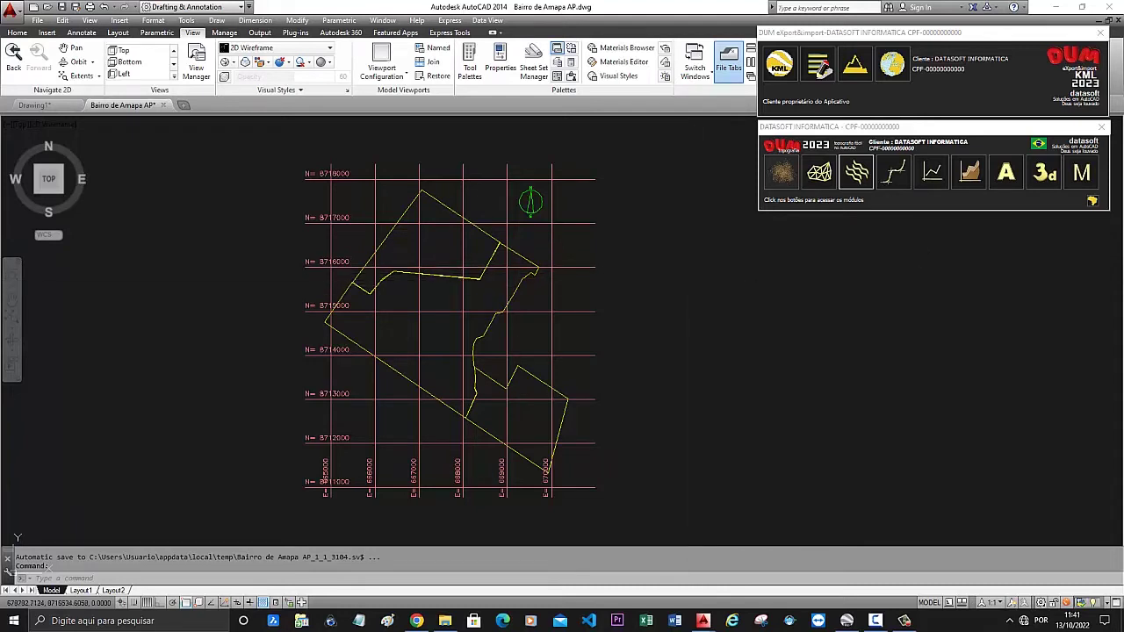
Step: Open the DUM Visualizador no MAPA leaflet dialog (zone 21 S, meridian -57) and shift it left
{"action": "left_click", "coordinate": [1095, 203]}
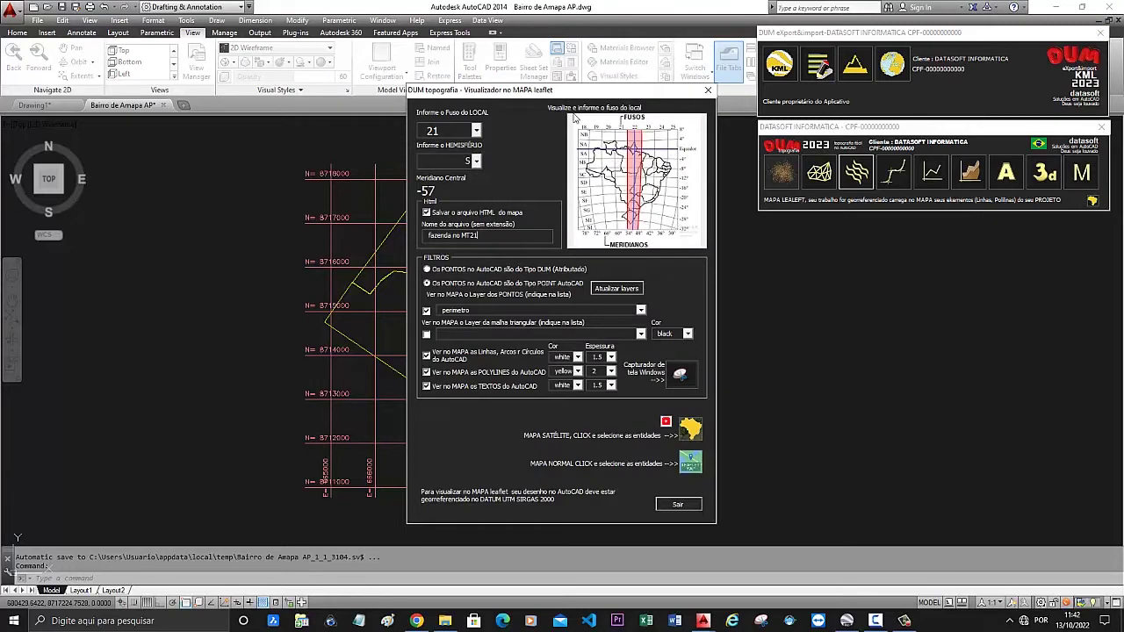
{"action": "left_click_drag", "start_coordinate": [529, 91], "coordinate": [831, 84]}
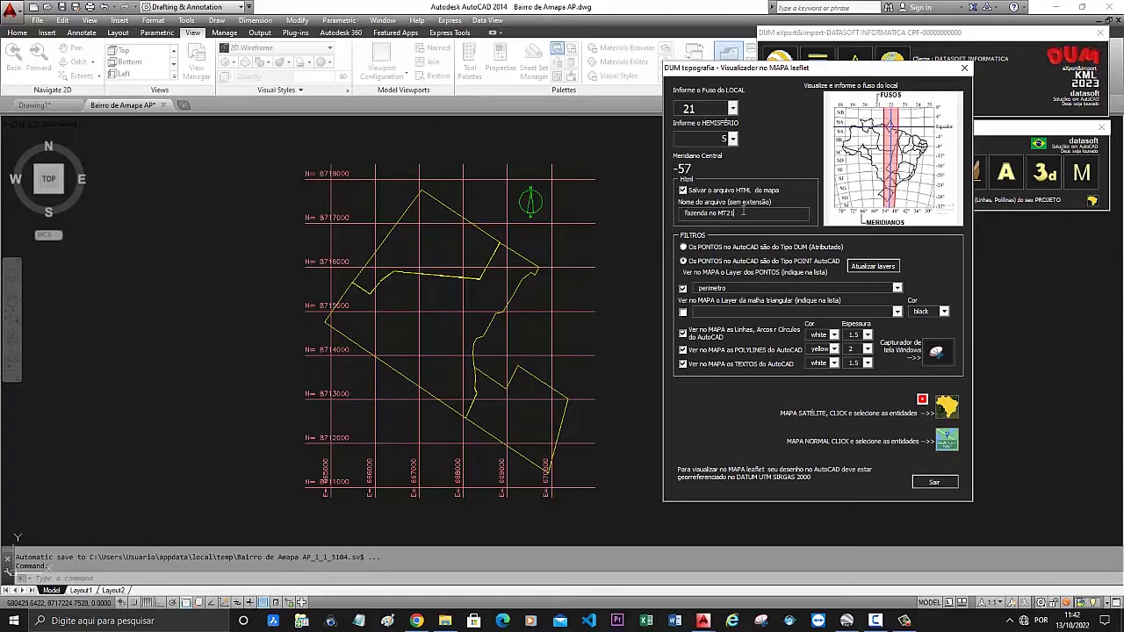
{"action": "left_click_drag", "start_coordinate": [743, 215], "coordinate": [678, 215]}
{"action": "left_click", "coordinate": [685, 247]}
{"action": "left_click", "coordinate": [689, 262]}
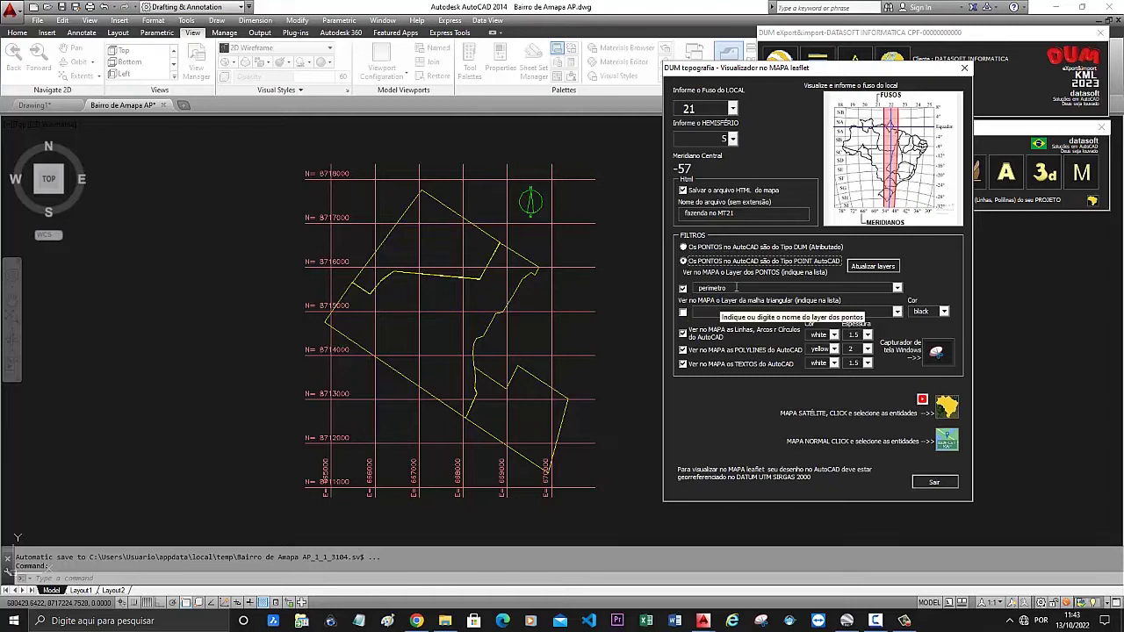
{"action": "left_click", "coordinate": [898, 288]}
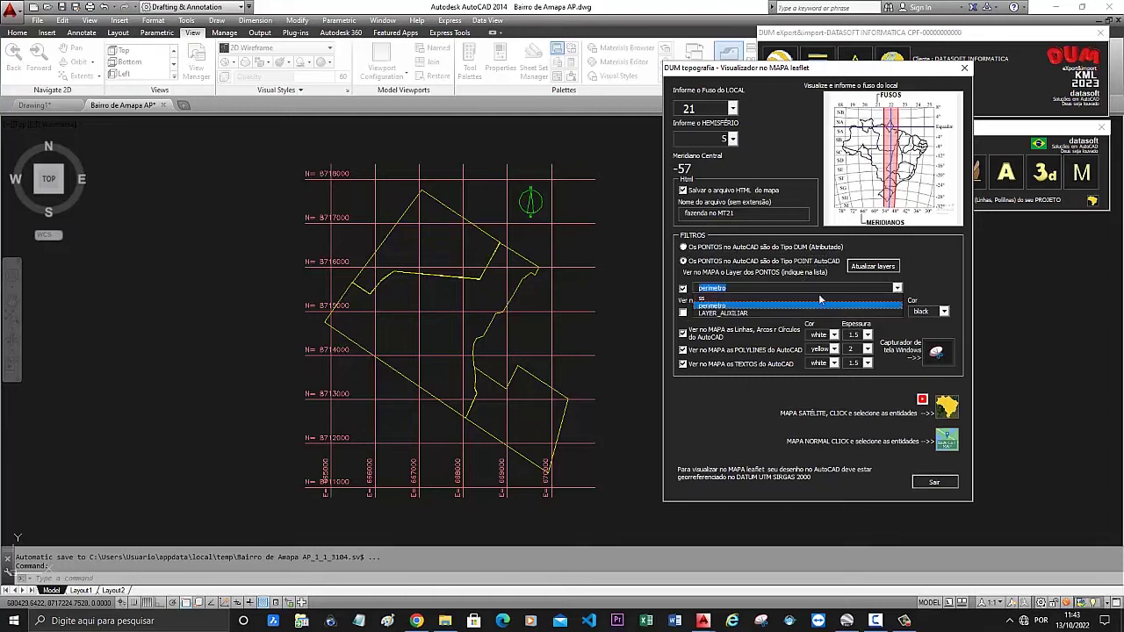
{"action": "left_click", "coordinate": [734, 310]}
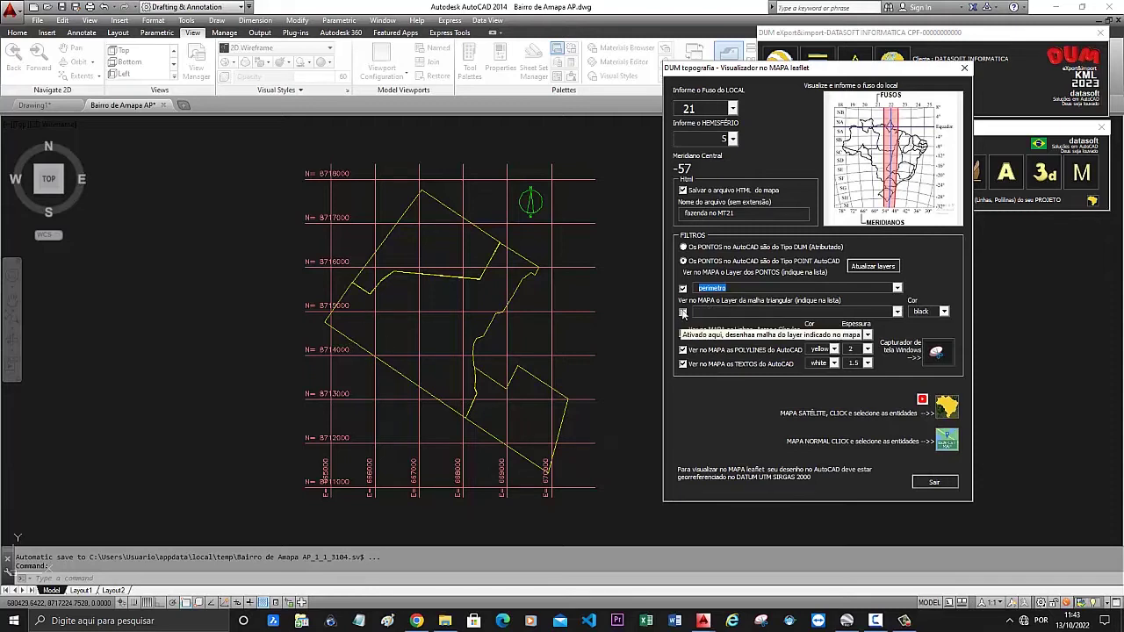
{"action": "left_click", "coordinate": [683, 312]}
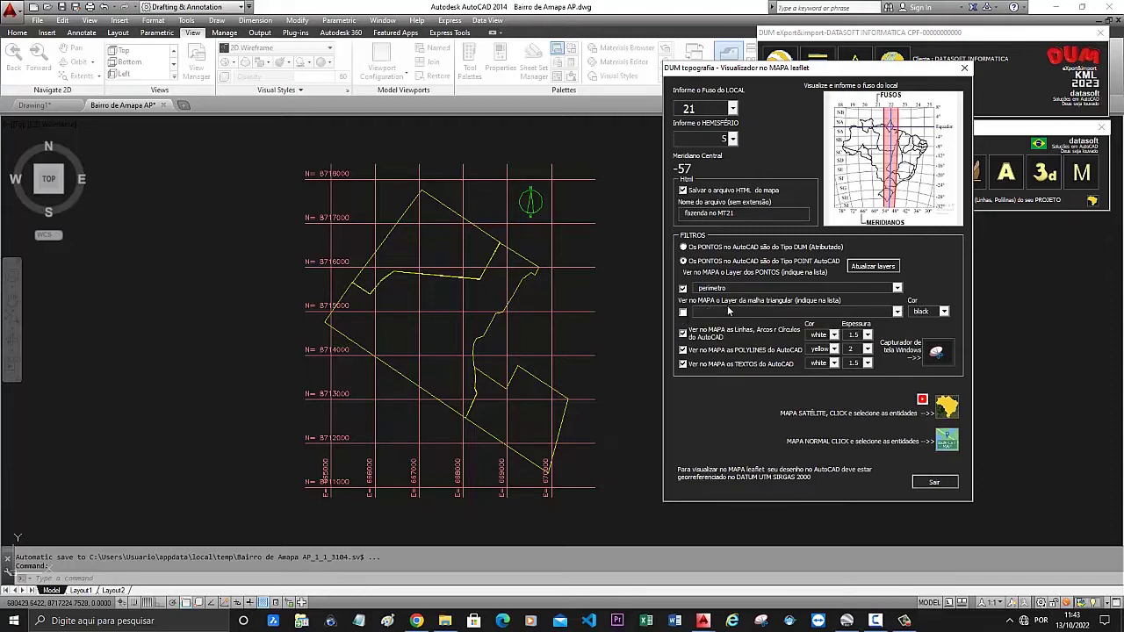
{"action": "left_click", "coordinate": [897, 312]}
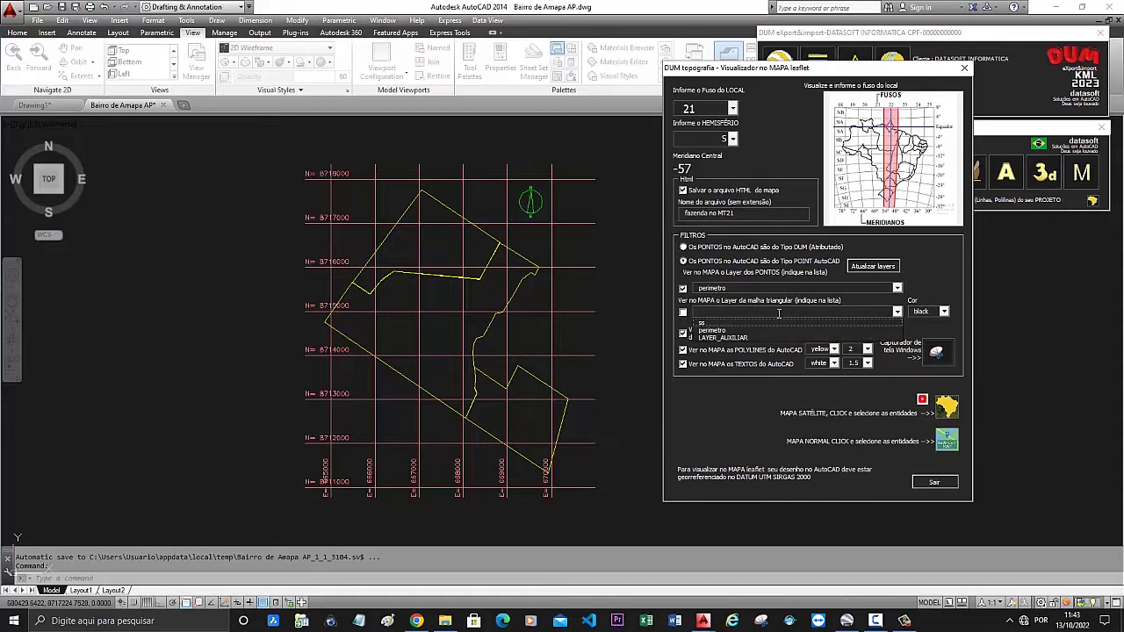
{"action": "left_click", "coordinate": [861, 301]}
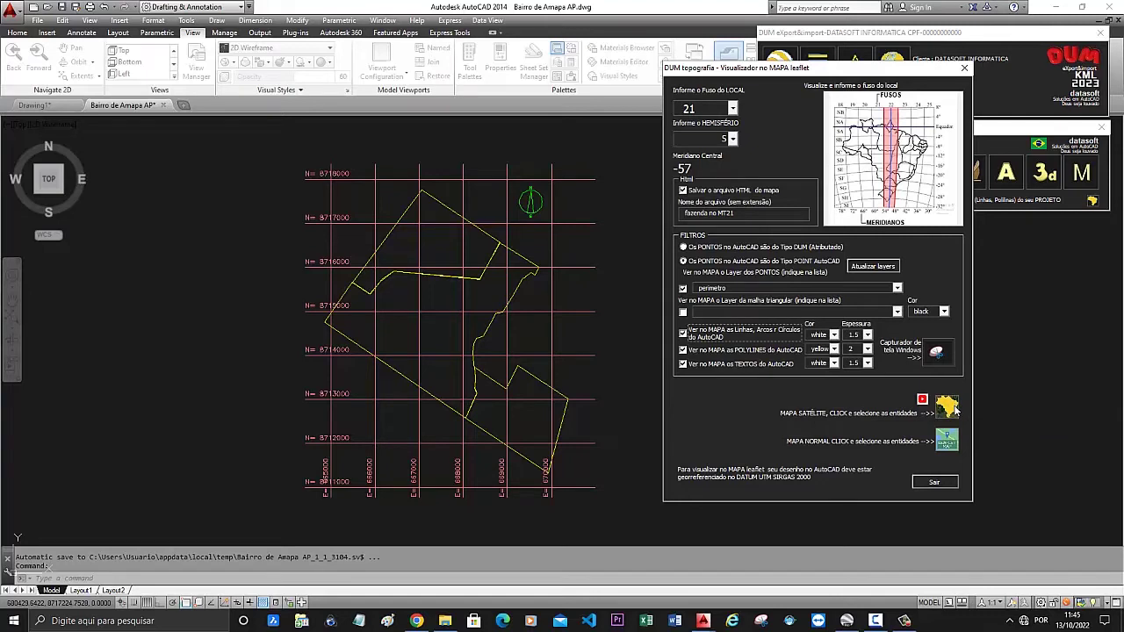
Step: Export all 83 perimeter and grid objects to the satellite Leaflet map using a crossing window
{"action": "left_click", "coordinate": [946, 405]}
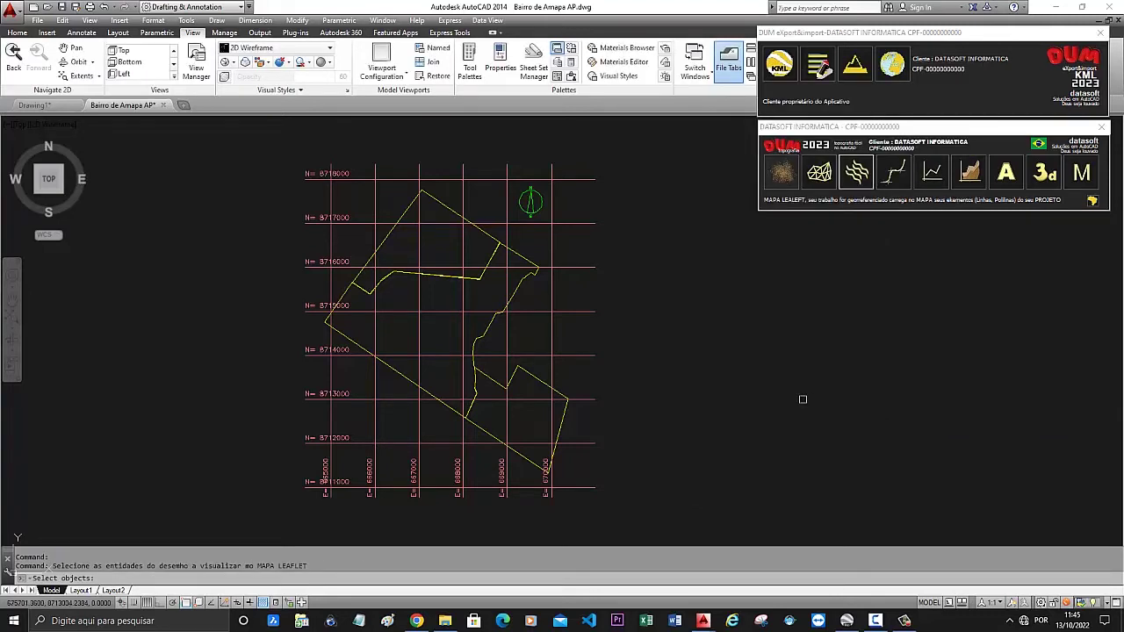
{"action": "left_click", "coordinate": [647, 508]}
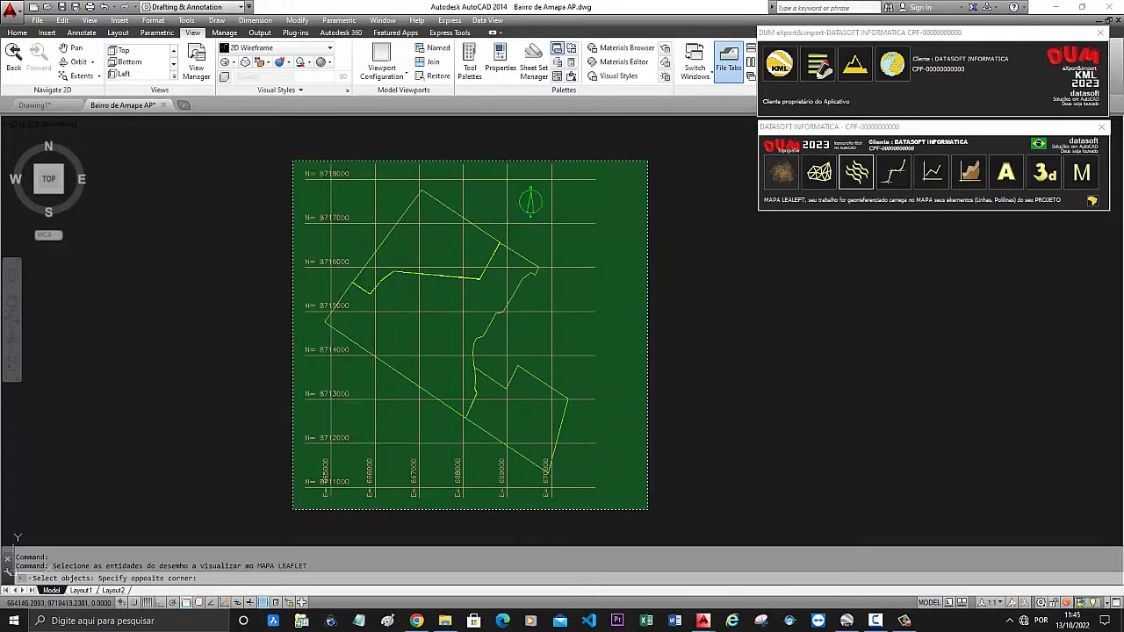
{"action": "left_click", "coordinate": [293, 160]}
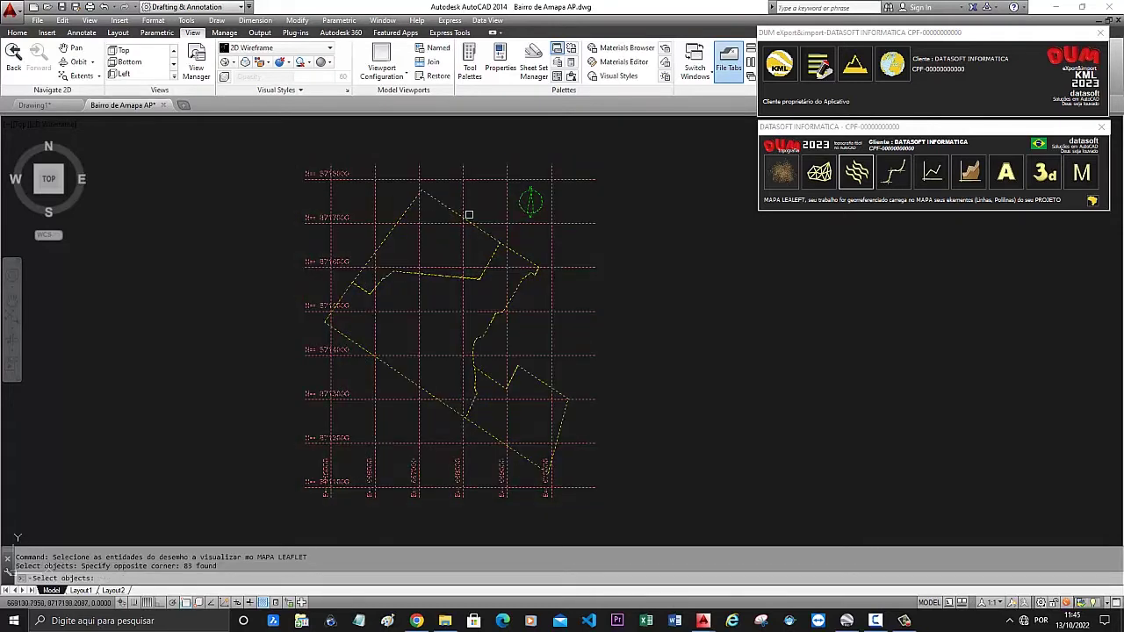
{"action": "key", "text": "Return"}
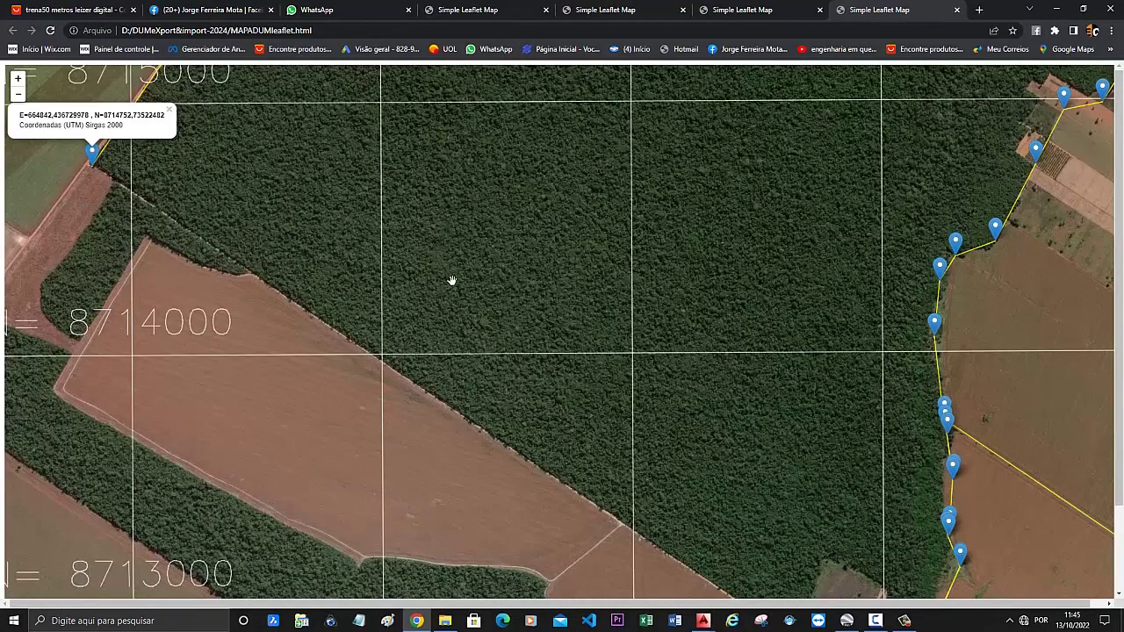
Step: Zoom and pan the satellite map until the whole perimeter and UTM grid are centred
{"action": "scroll", "coordinate": [489, 291], "scroll_direction": "down", "scroll_amount": 2}
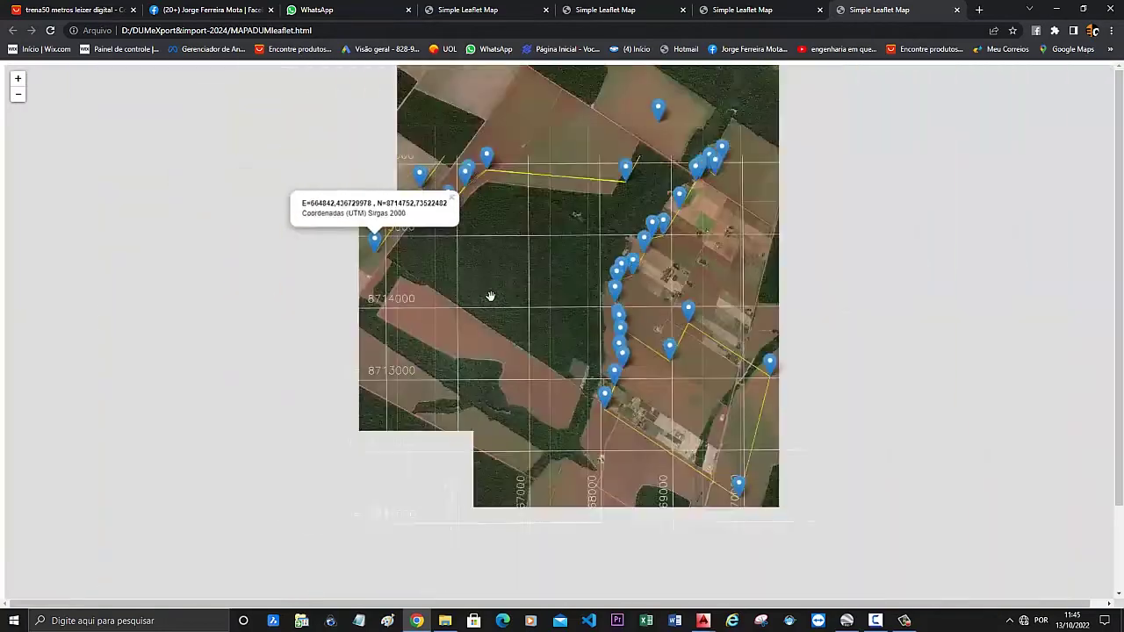
{"action": "scroll", "coordinate": [490, 296], "scroll_direction": "down", "scroll_amount": 1}
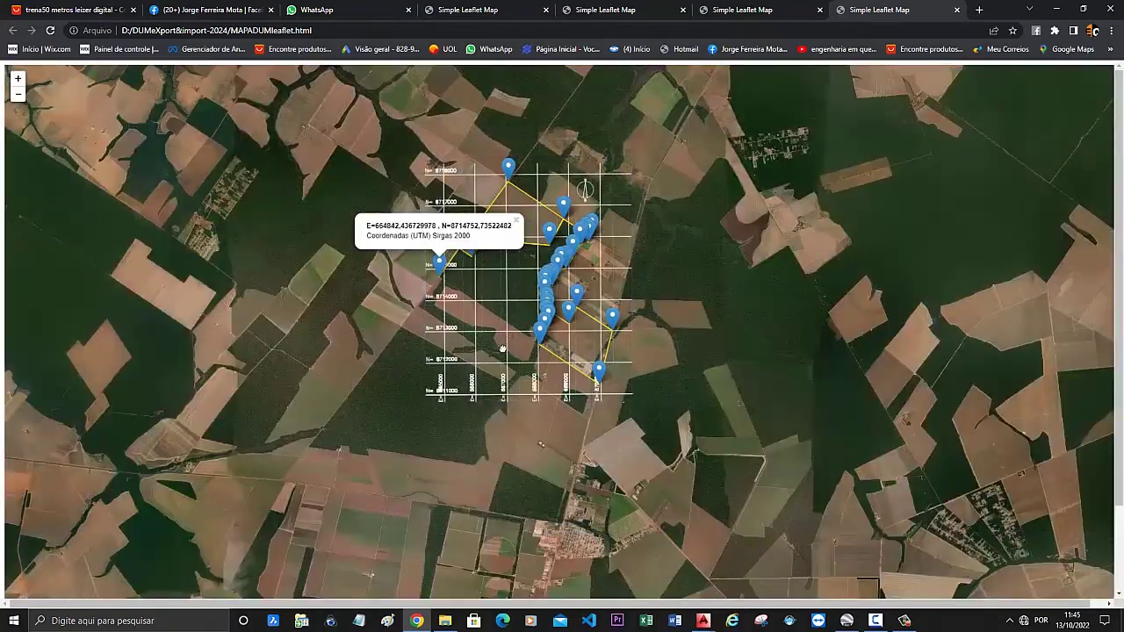
{"action": "left_click_drag", "start_coordinate": [502, 349], "coordinate": [489, 374]}
{"action": "scroll", "coordinate": [498, 362], "scroll_direction": "up", "scroll_amount": 1}
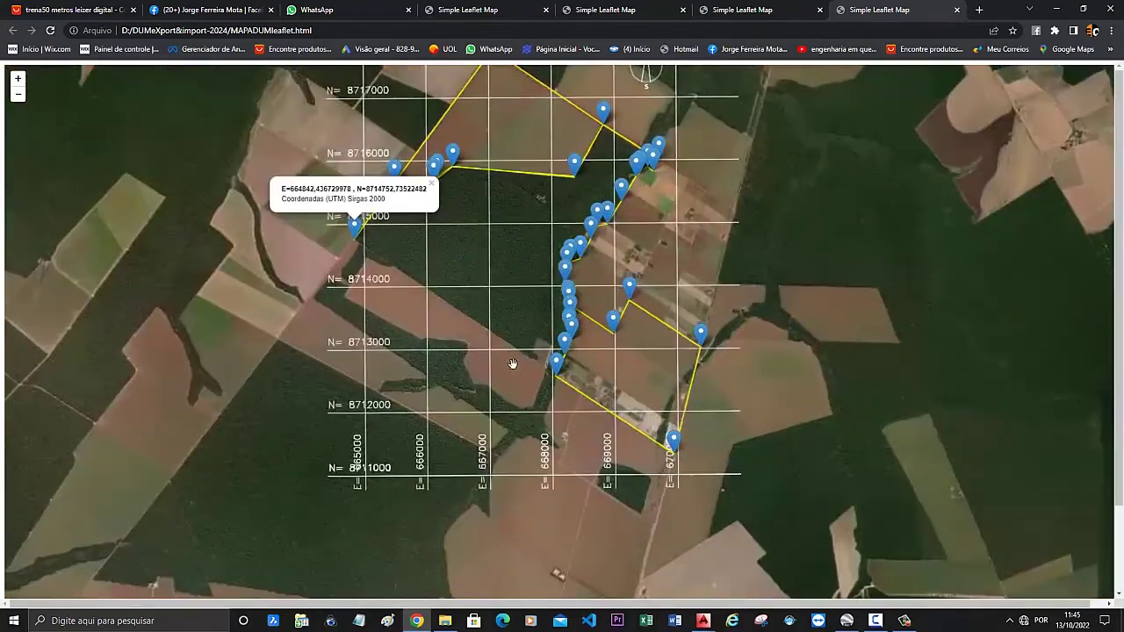
{"action": "scroll", "coordinate": [512, 364], "scroll_direction": "down", "scroll_amount": 1}
{"action": "left_click_drag", "start_coordinate": [512, 363], "coordinate": [507, 386]}
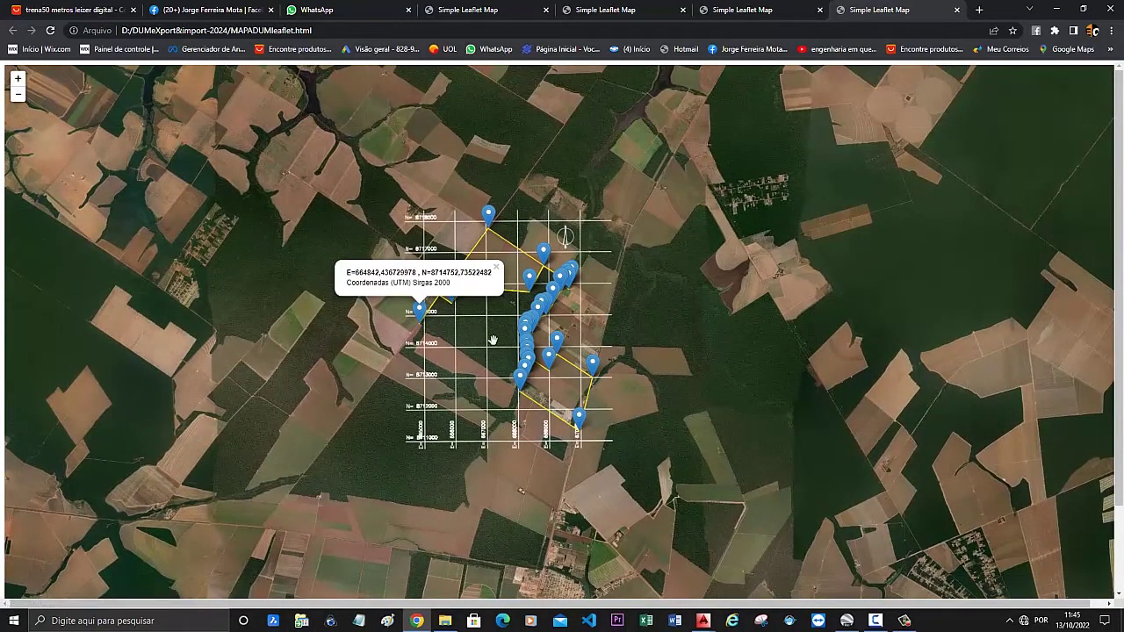
{"action": "left_click_drag", "start_coordinate": [493, 343], "coordinate": [511, 345]}
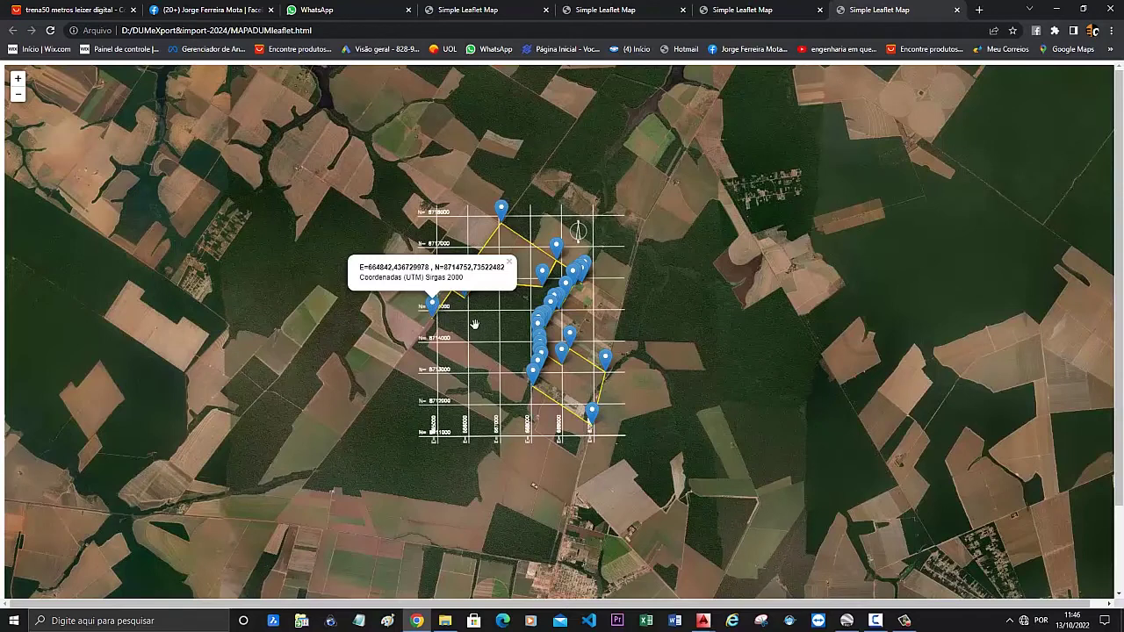
Step: Close the coordinate popups, checking the top marker's coordinates along the way
{"action": "left_click", "coordinate": [462, 321]}
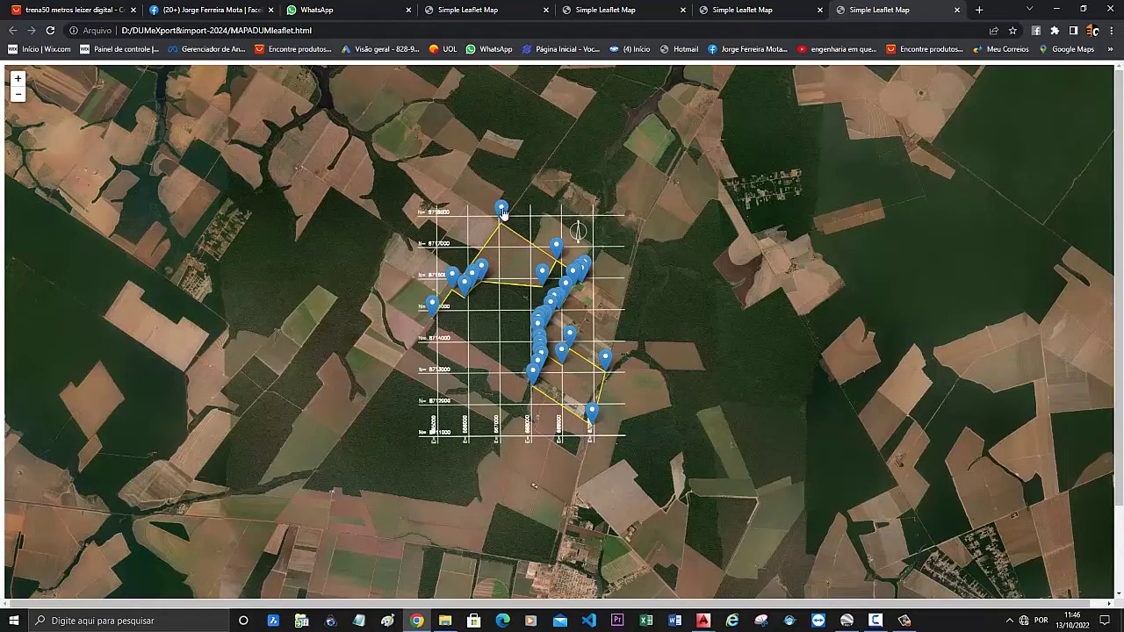
{"action": "left_click", "coordinate": [503, 209]}
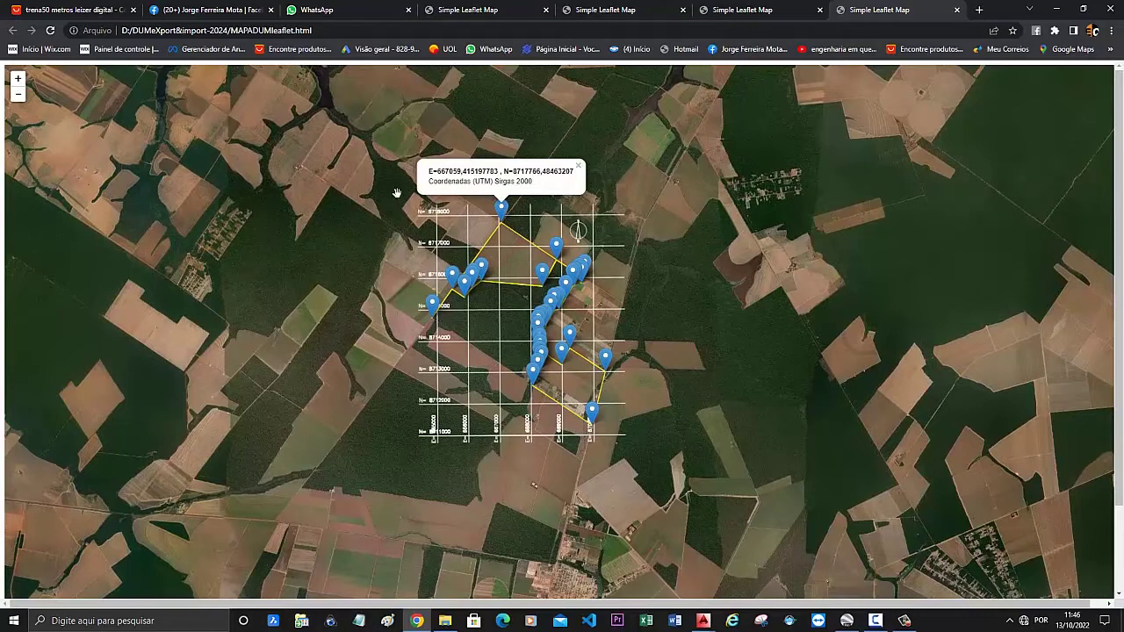
{"action": "left_click", "coordinate": [502, 219]}
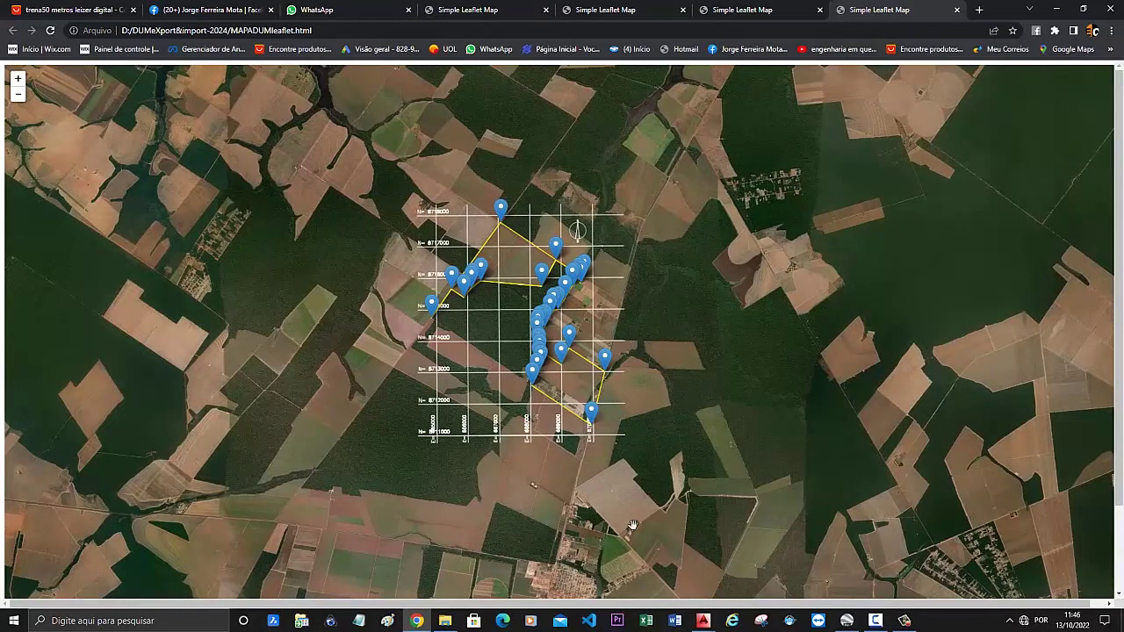
{"action": "left_click", "coordinate": [703, 620]}
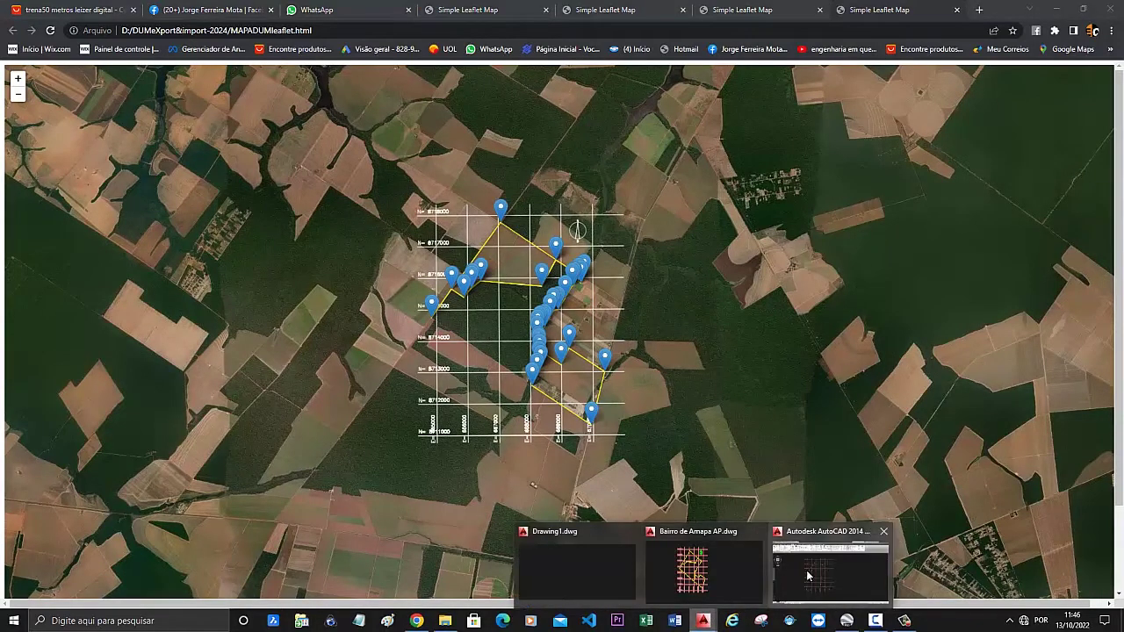
Step: In the Bairro de Amapa AP drawing, reopen the Leaflet viewer settings at the left and launch Snipping Tool
{"action": "left_click", "coordinate": [736, 579]}
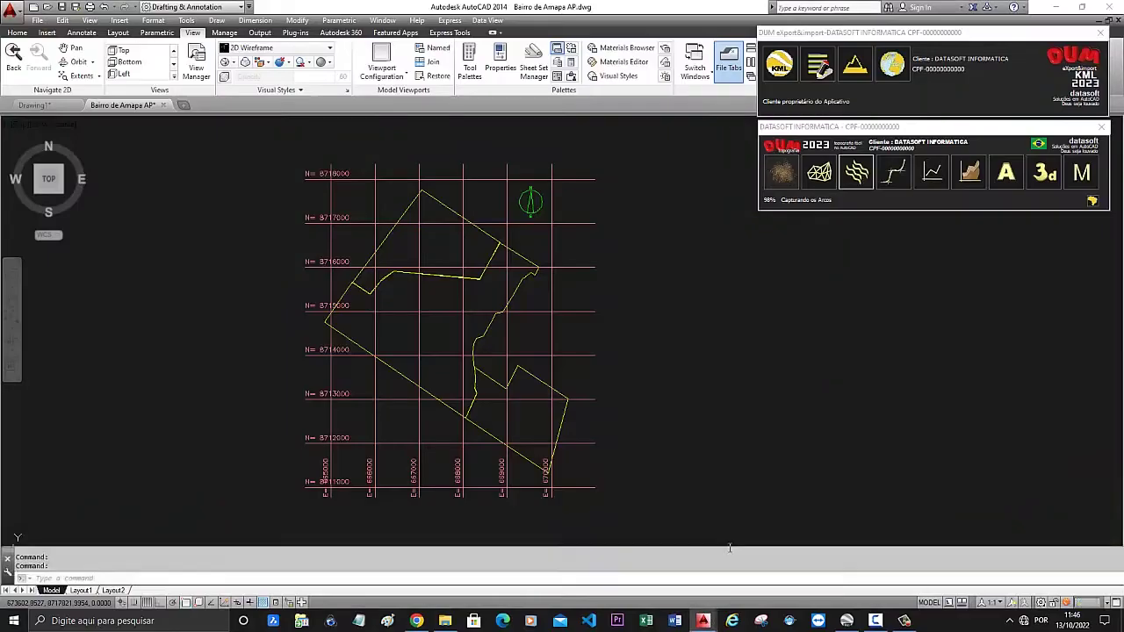
{"action": "left_click", "coordinate": [1093, 202]}
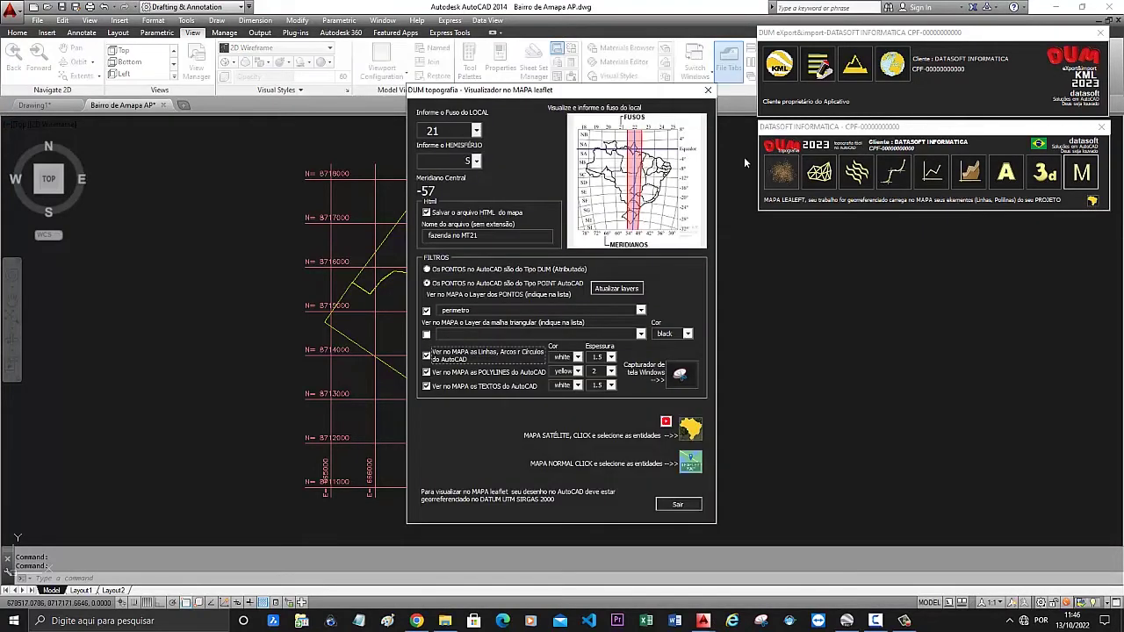
{"action": "left_click_drag", "start_coordinate": [556, 91], "coordinate": [175, 89]}
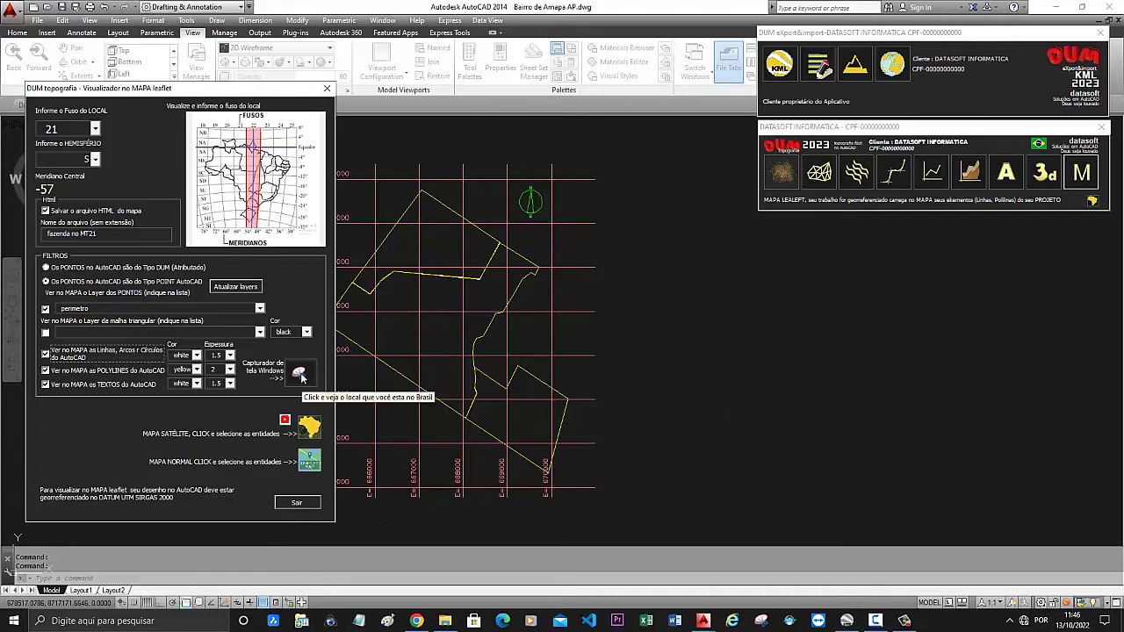
{"action": "left_click", "coordinate": [301, 374]}
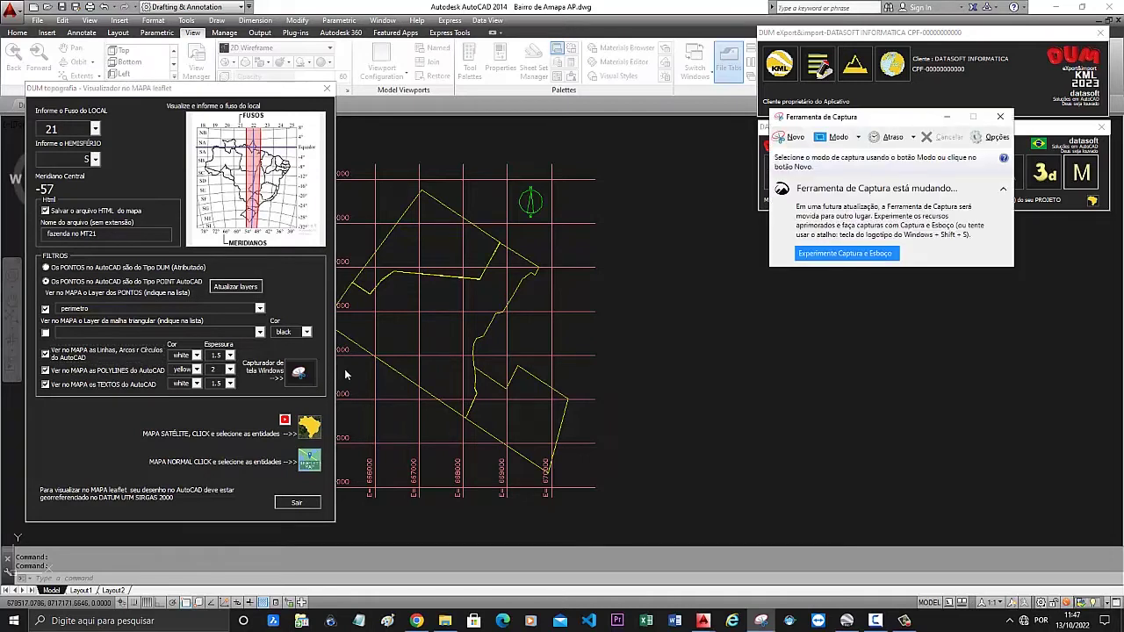
Step: Snip the satellite map region around the perimeter markers and grid
{"action": "left_click_drag", "start_coordinate": [859, 117], "coordinate": [854, 286]}
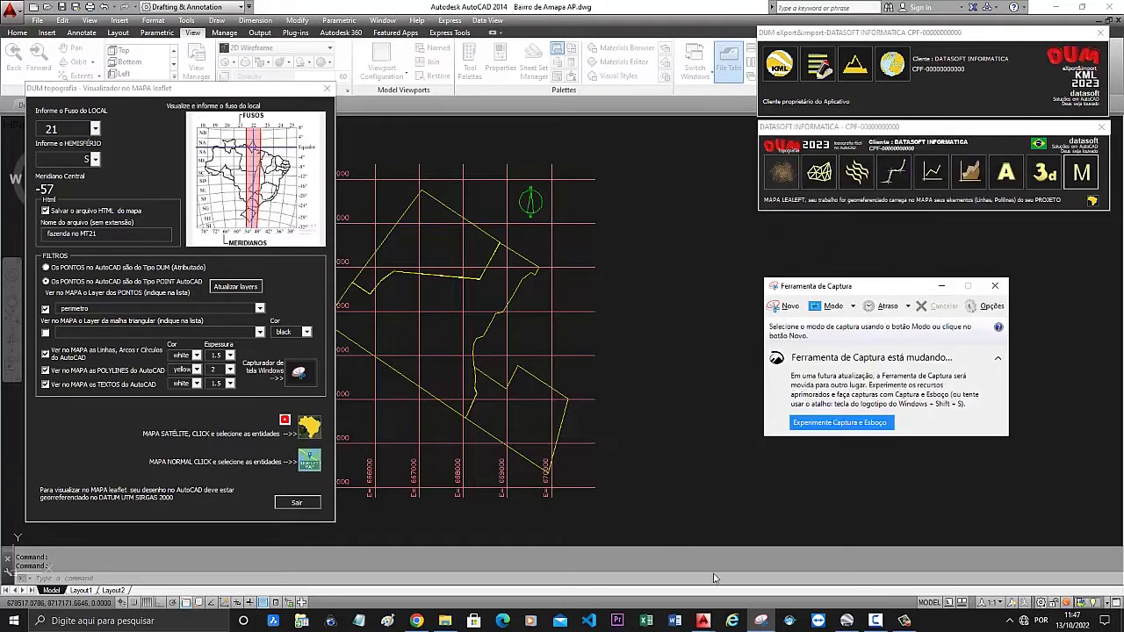
{"action": "left_click", "coordinate": [416, 620]}
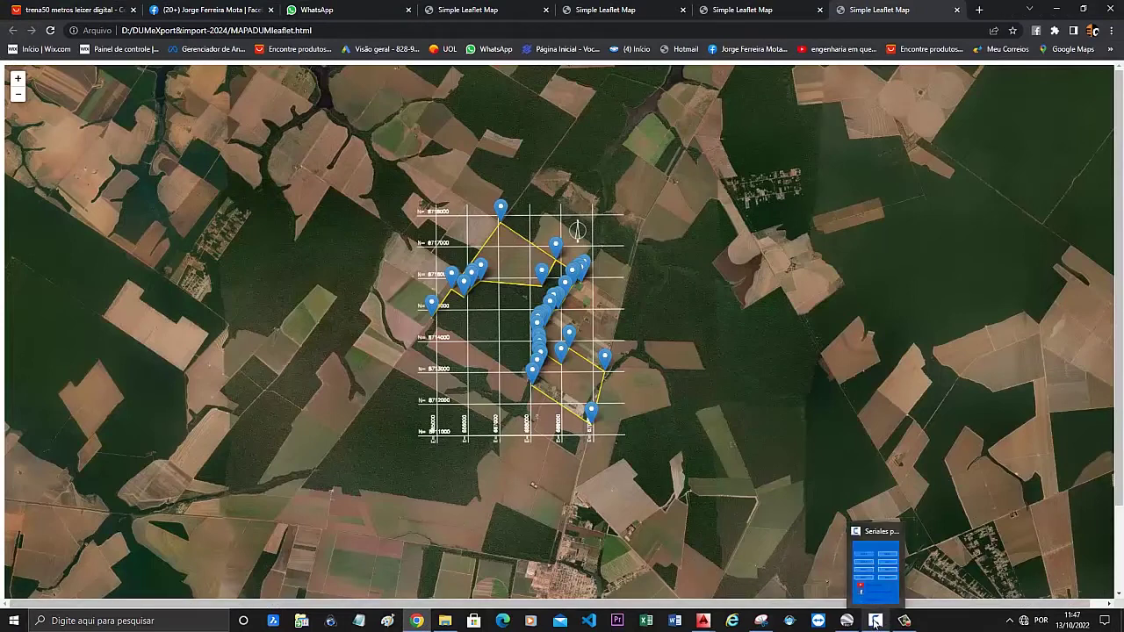
{"action": "mouse_move", "coordinate": [761, 621]}
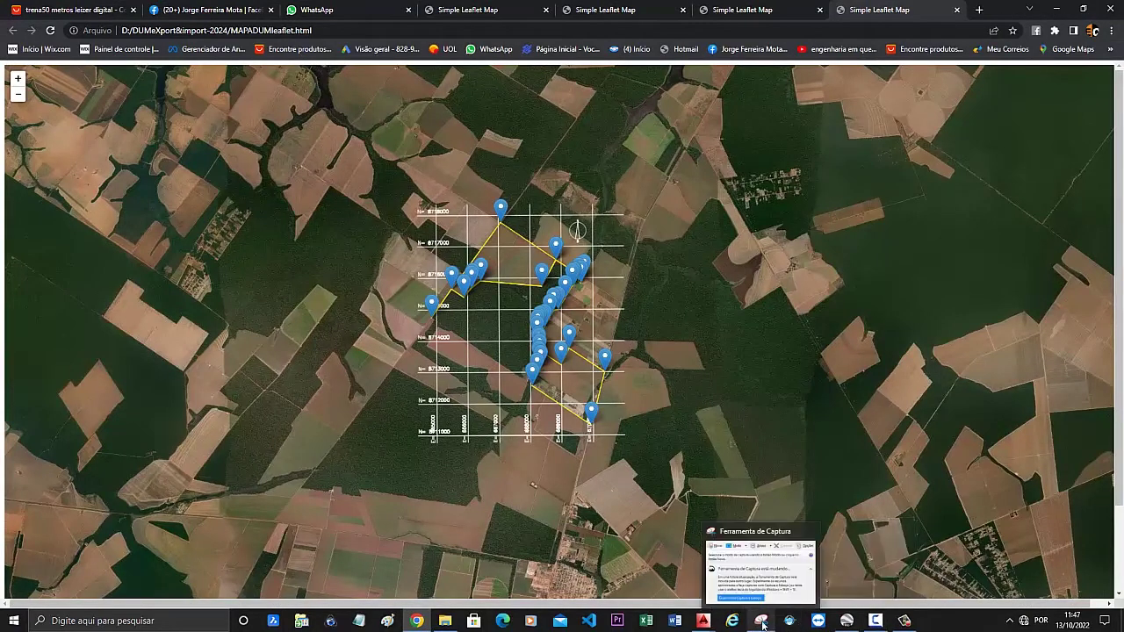
{"action": "left_click", "coordinate": [755, 586]}
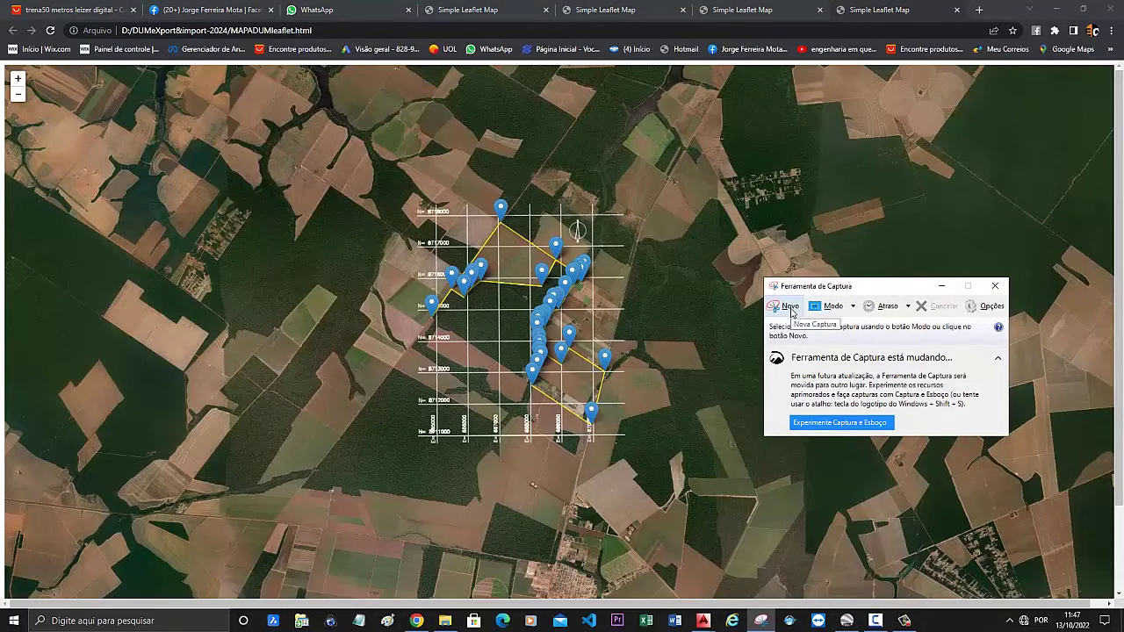
{"action": "left_click", "coordinate": [791, 307]}
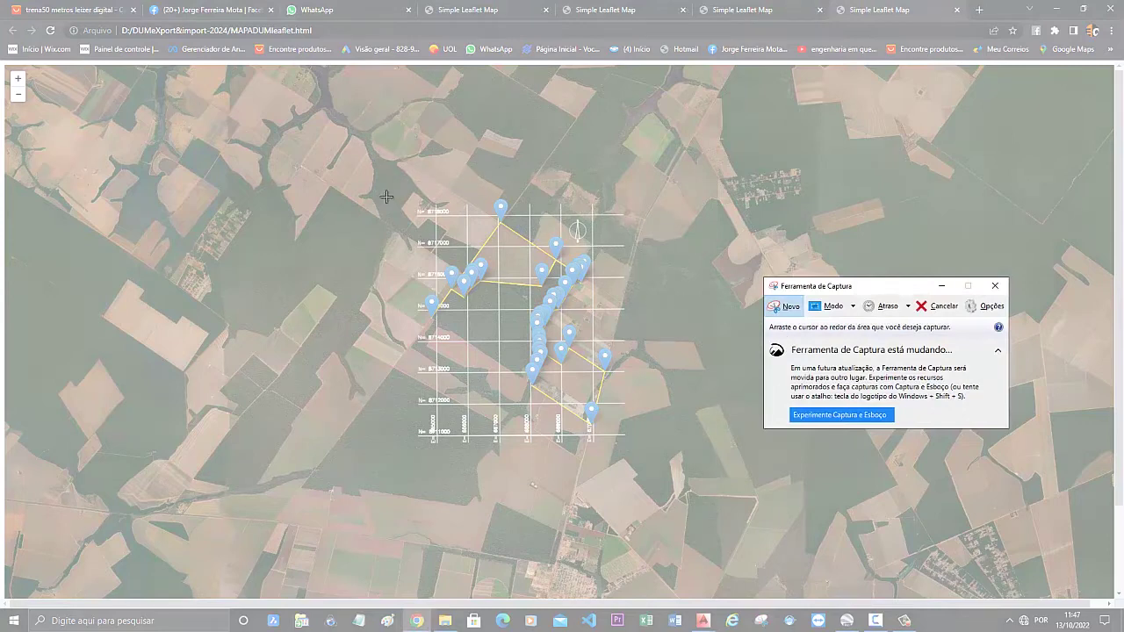
{"action": "left_click_drag", "start_coordinate": [388, 191], "coordinate": [651, 462]}
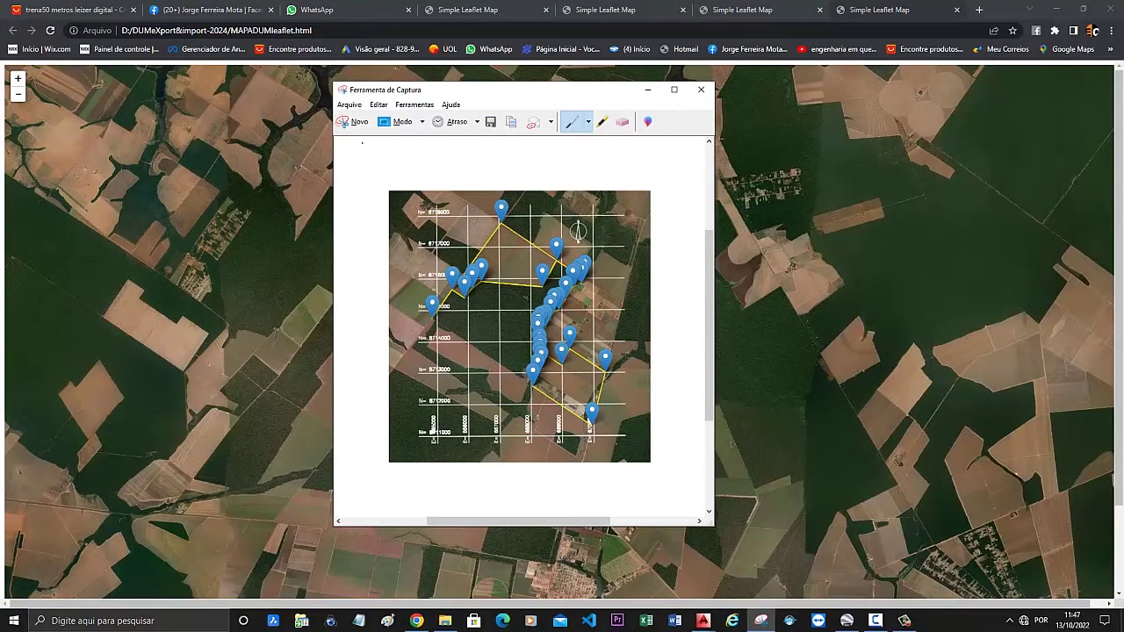
Step: Copy the snip via Editar > Copiar and bring the AutoCAD drawing back to the front
{"action": "left_click", "coordinate": [373, 106]}
{"action": "left_click", "coordinate": [402, 117]}
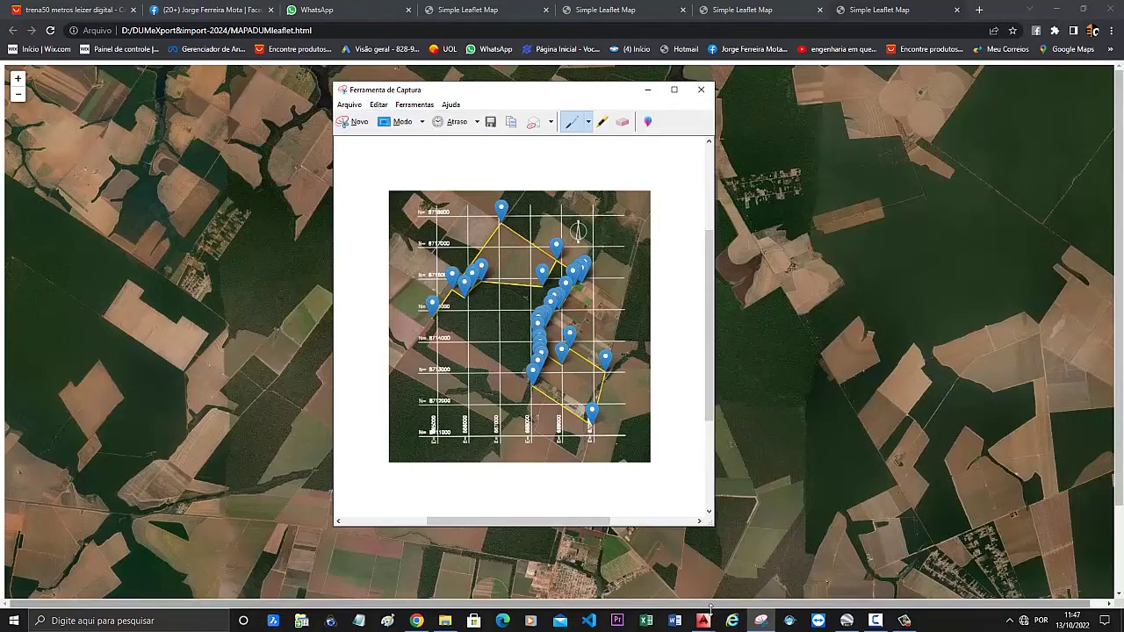
{"action": "mouse_move", "coordinate": [703, 621]}
{"action": "left_click", "coordinate": [745, 582]}
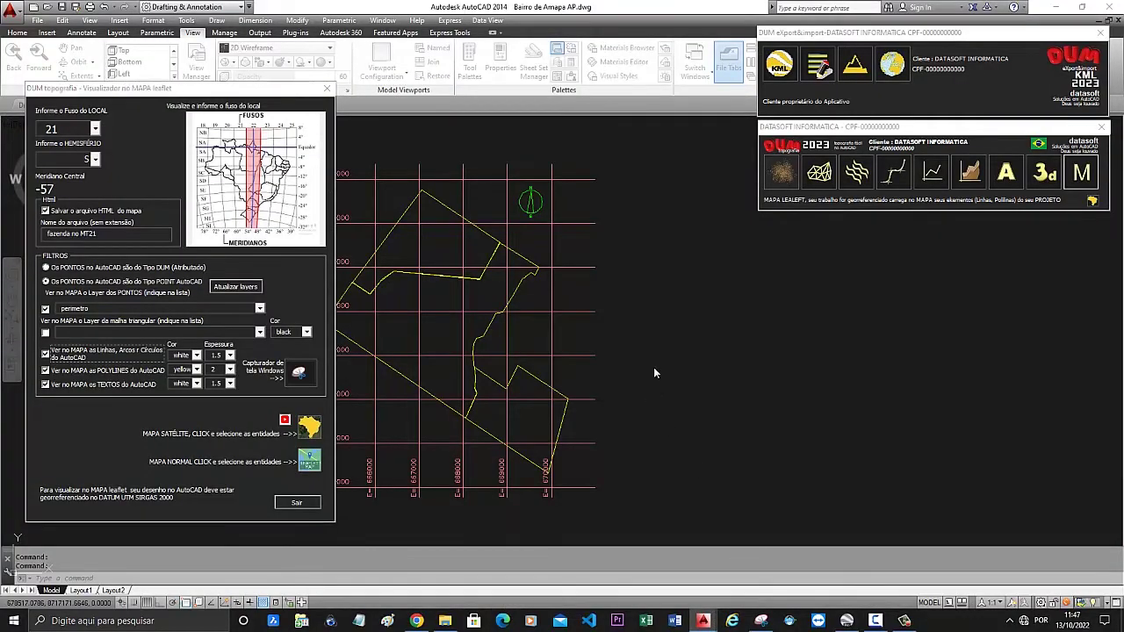
Step: Close the DUM dialog and paste the satellite capture right of the drawing, framing both together
{"action": "left_click", "coordinate": [297, 503]}
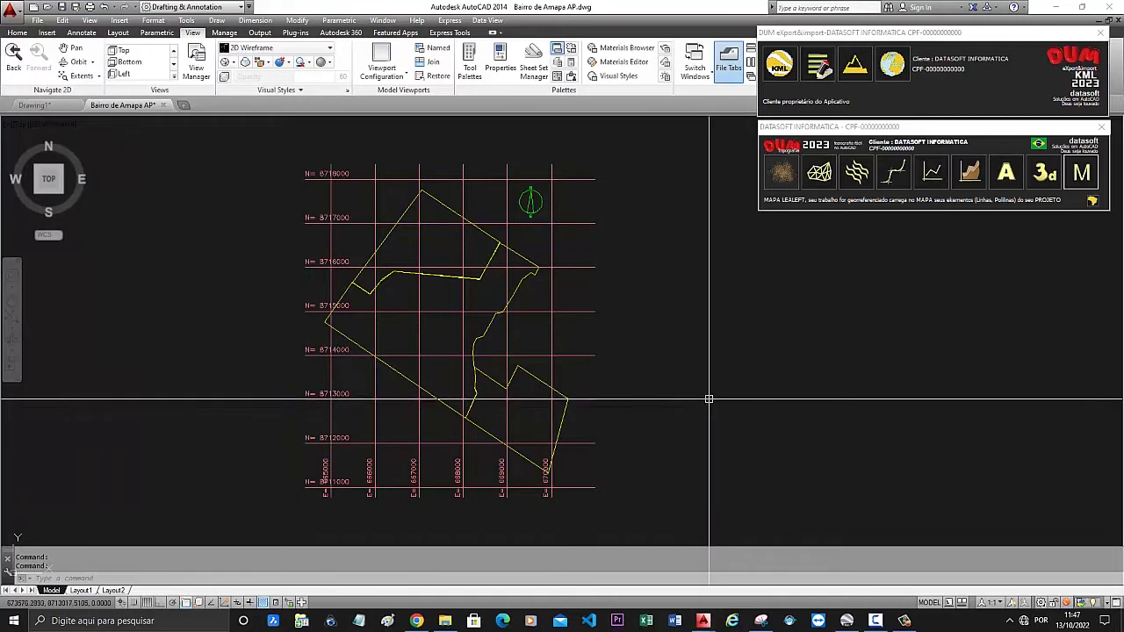
{"action": "key", "text": "ctrl+v"}
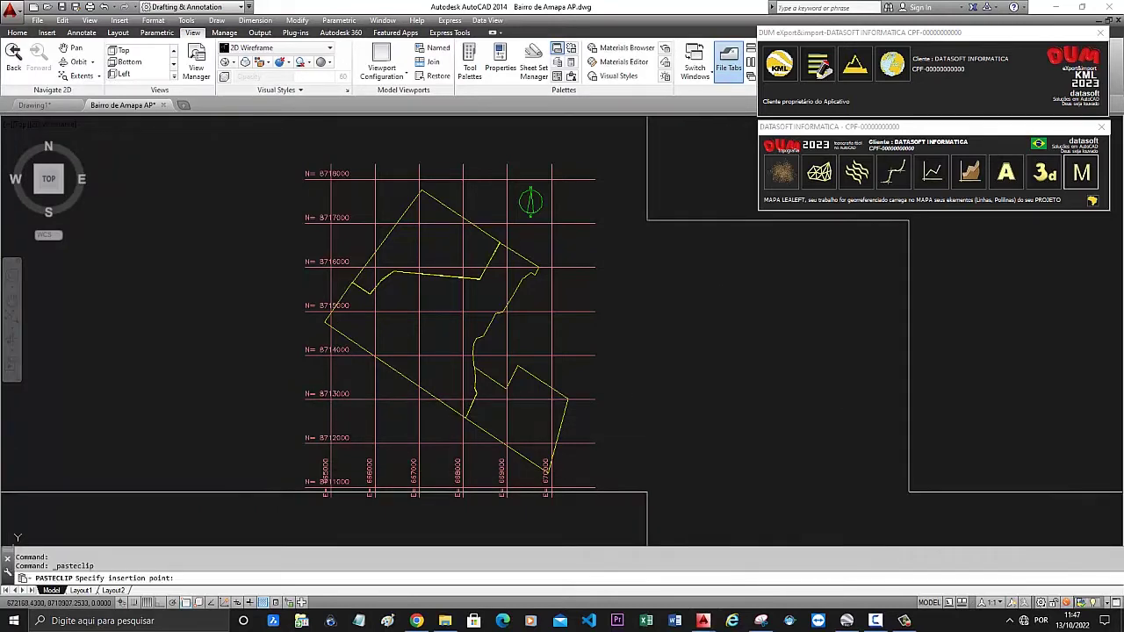
{"action": "left_click", "coordinate": [647, 492]}
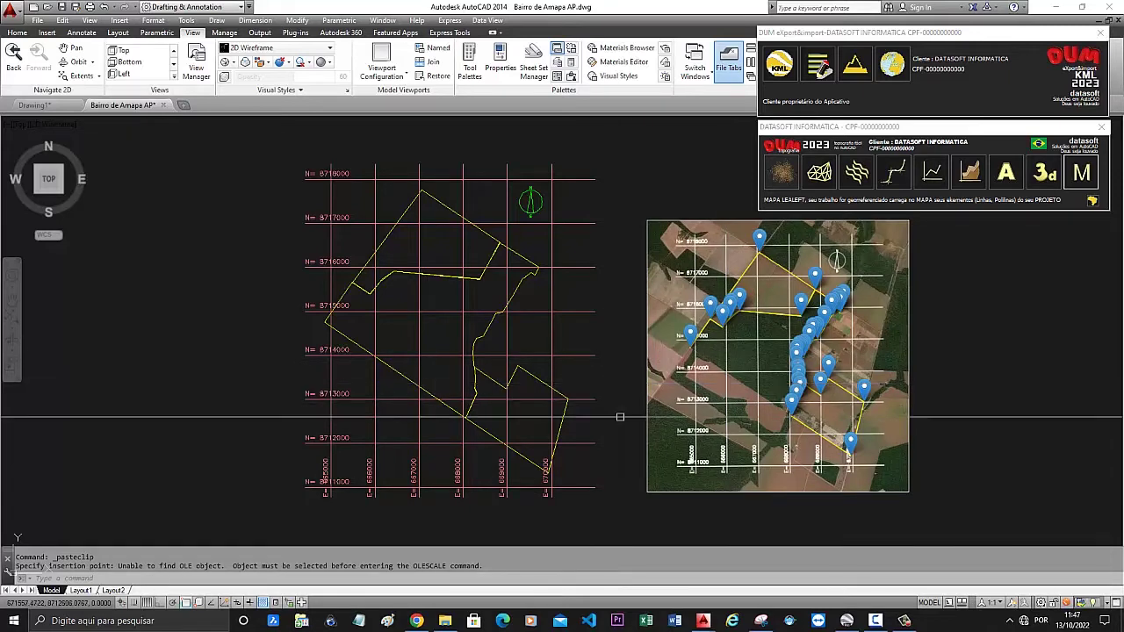
{"action": "middle_click_drag", "start_coordinate": [729, 397], "coordinate": [538, 417]}
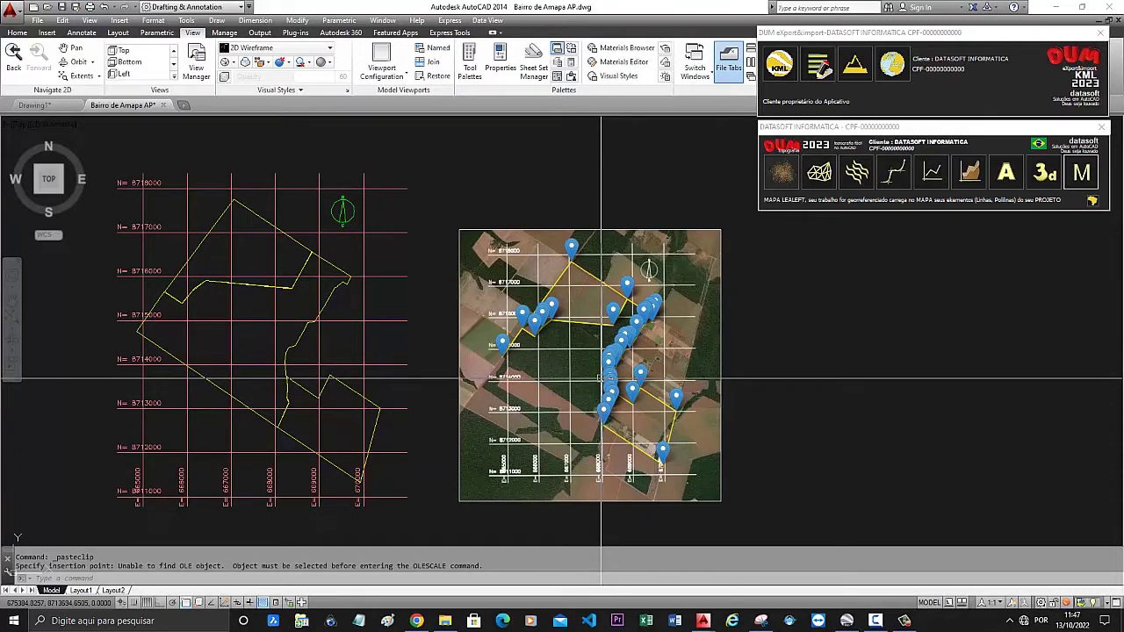
{"action": "middle_click_drag", "start_coordinate": [533, 369], "coordinate": [540, 368]}
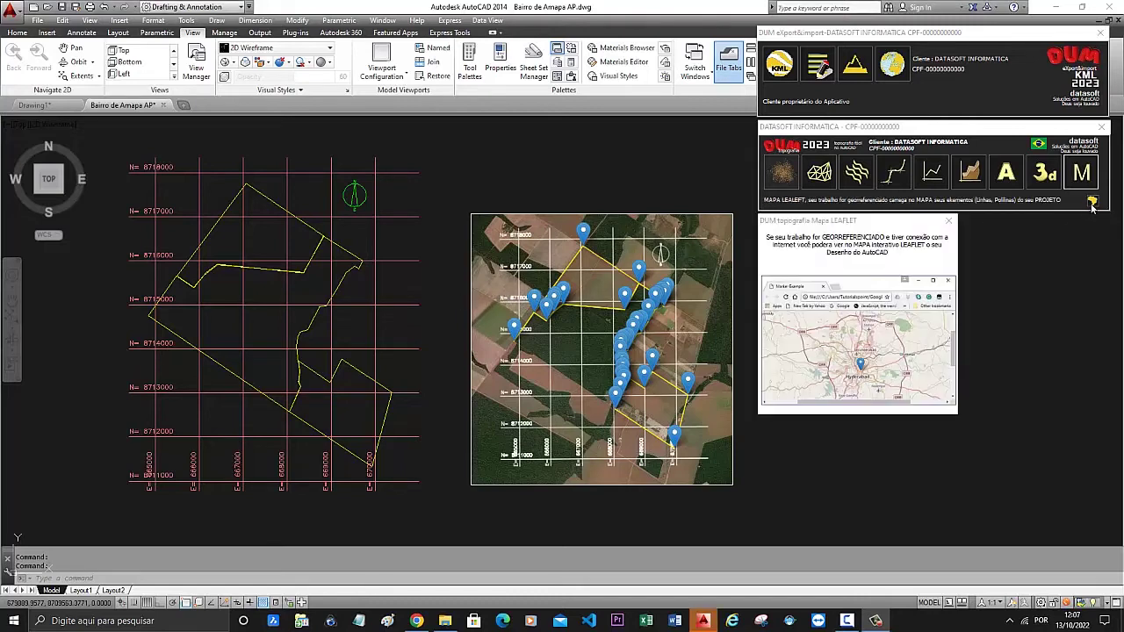
Step: Export the perimeter and grid to the normal map with blue lines and black polylines and text, including grid labels
{"action": "left_click", "coordinate": [1081, 172]}
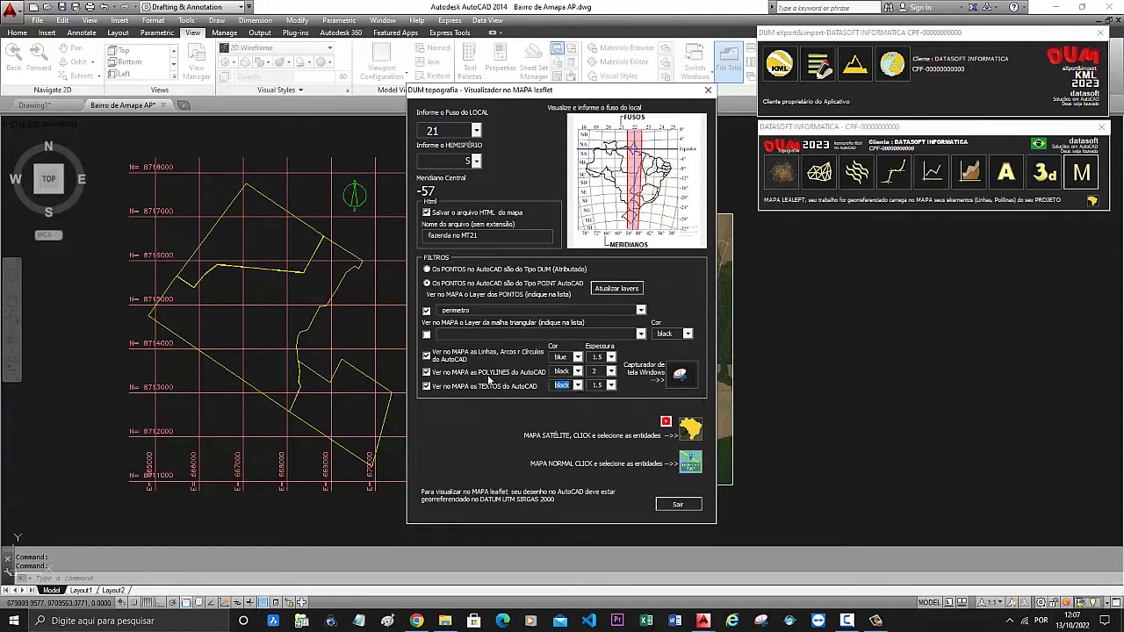
{"action": "left_click", "coordinate": [690, 465]}
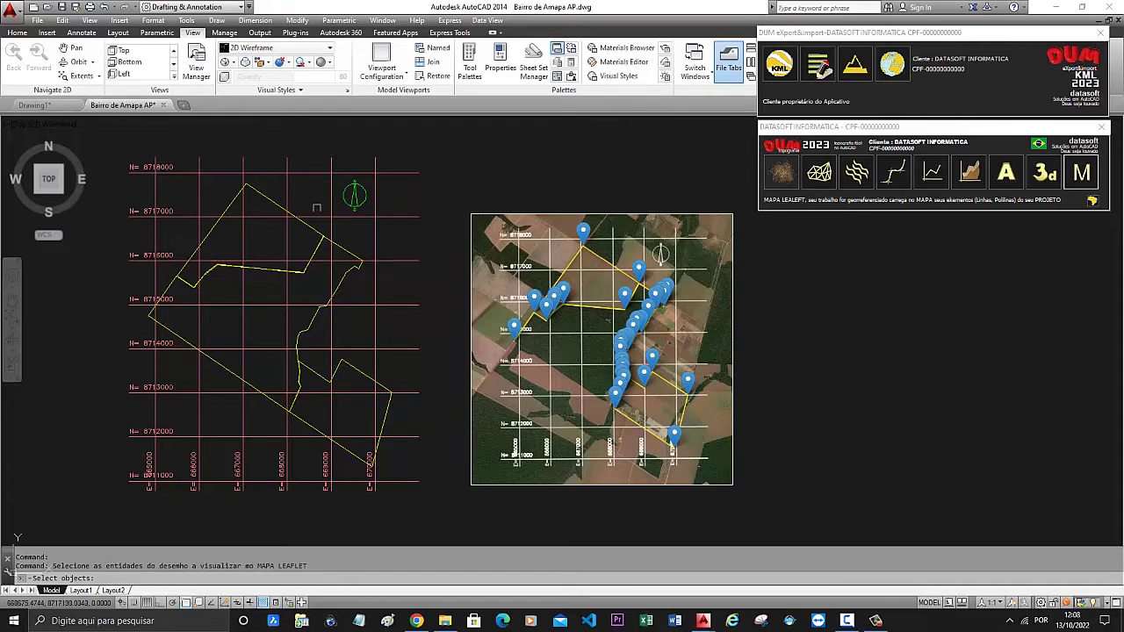
{"action": "left_click", "coordinate": [292, 269]}
{"action": "left_click", "coordinate": [419, 501]}
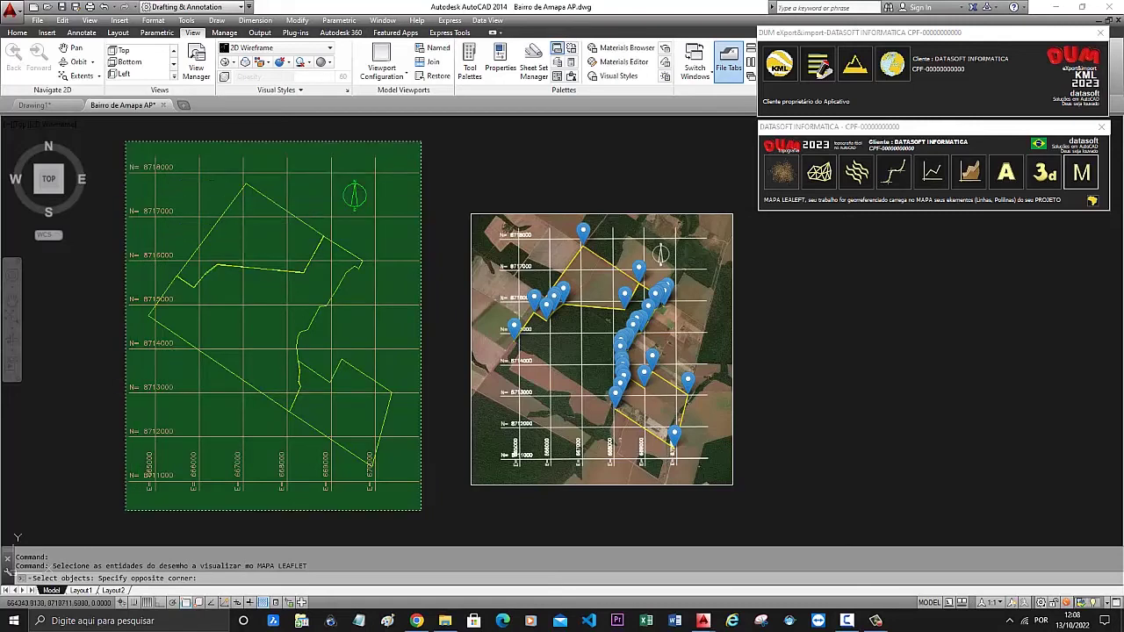
{"action": "left_click", "coordinate": [126, 140]}
{"action": "key", "text": "Return"}
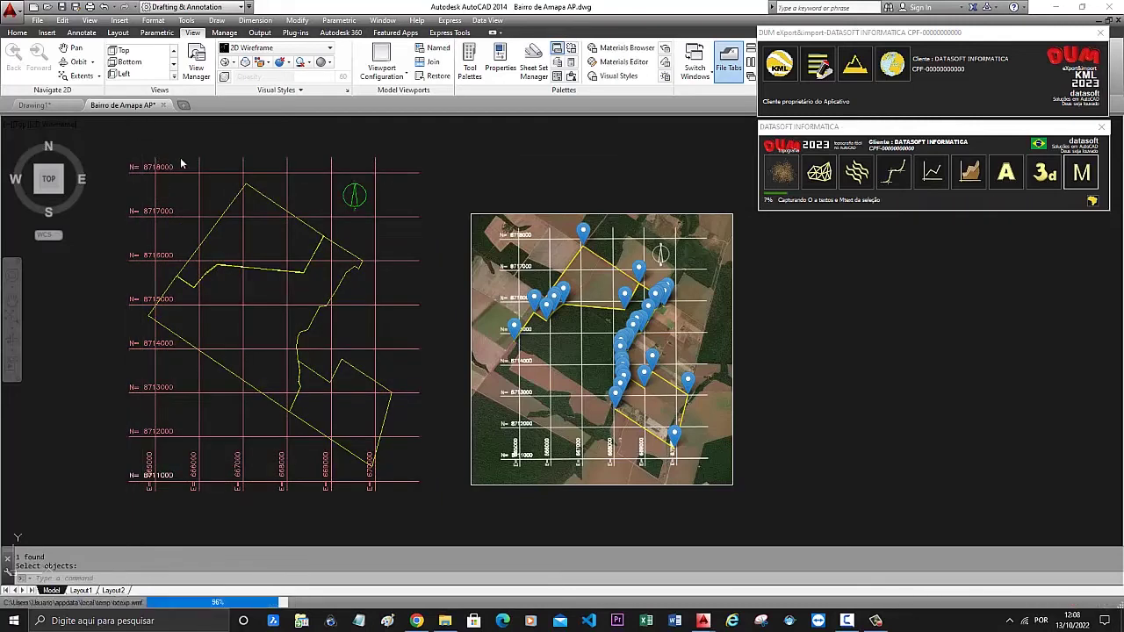
{"action": "left_click", "coordinate": [168, 159]}
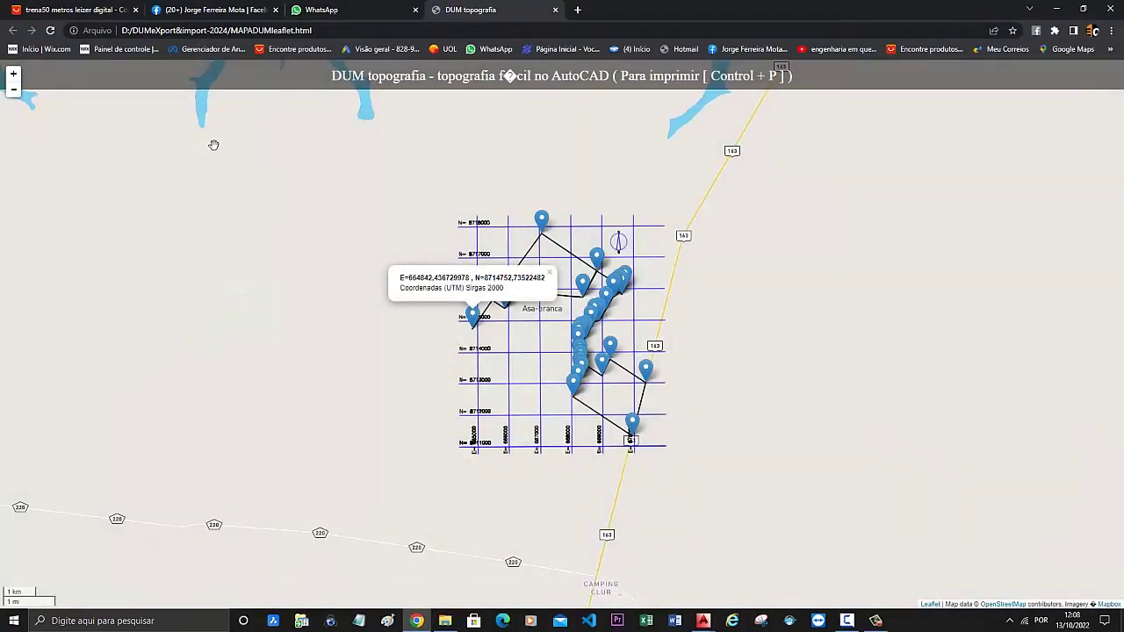
Step: Zoom the street map, close the coordinate popup and centre the gridded perimeter beside highway 163
{"action": "scroll", "coordinate": [560, 253], "scroll_direction": "up", "scroll_amount": 1}
{"action": "scroll", "coordinate": [526, 263], "scroll_direction": "down", "scroll_amount": 1}
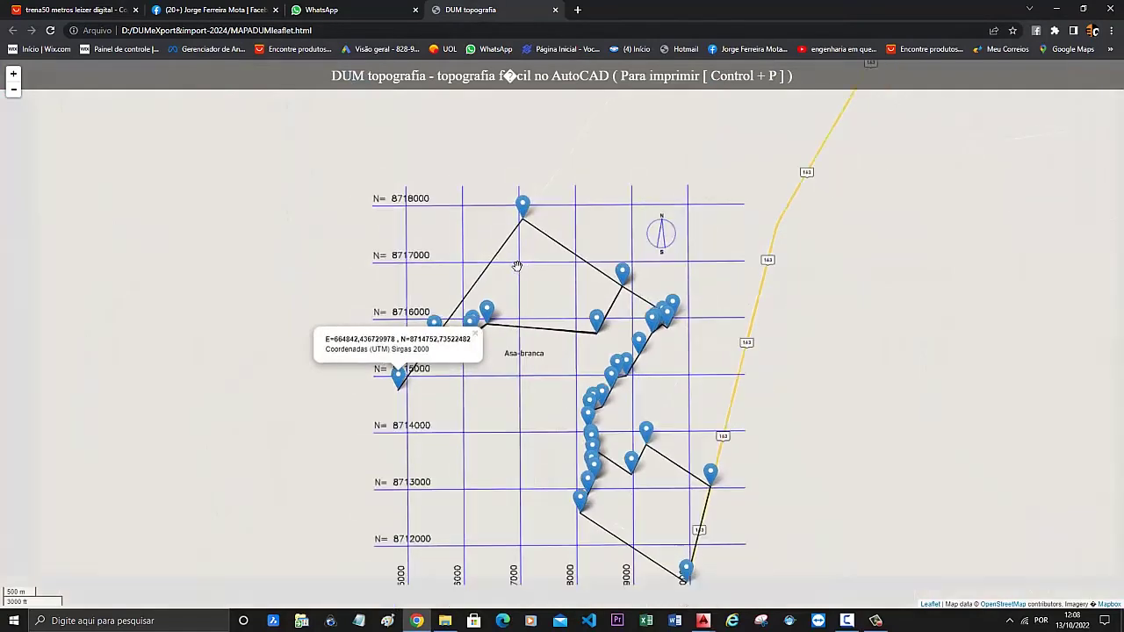
{"action": "mouse_move", "coordinate": [483, 293]}
{"action": "left_mouse_down"}
{"action": "mouse_move", "coordinate": [428, 279]}
{"action": "mouse_move", "coordinate": [347, 211]}
{"action": "left_mouse_up"}
{"action": "left_click", "coordinate": [382, 239]}
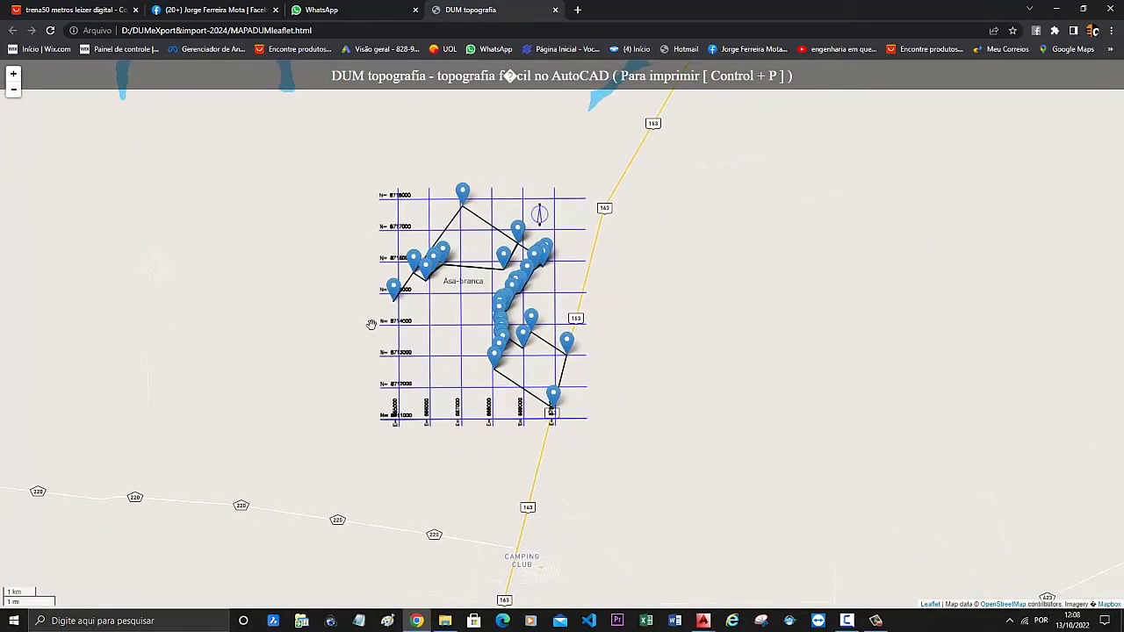
{"action": "left_click_drag", "start_coordinate": [351, 330], "coordinate": [346, 350]}
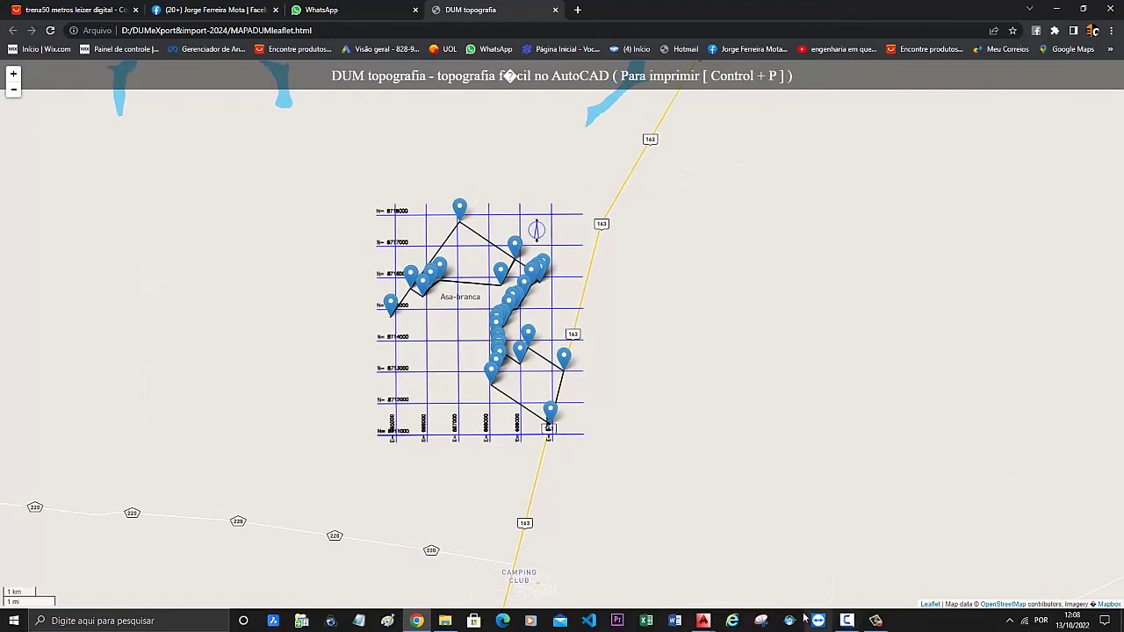
{"action": "left_click", "coordinate": [708, 620]}
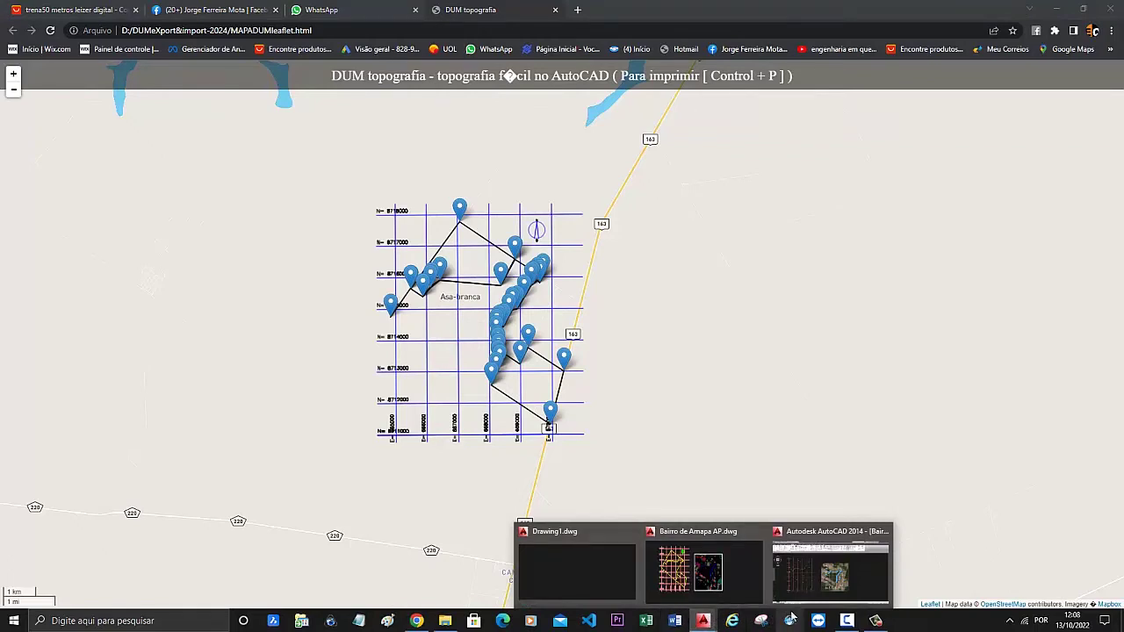
Step: From the Bairro de Amapa AP drawing, launch the Windows capture tool, close the dialog and return to Chrome's map
{"action": "left_click", "coordinate": [697, 569]}
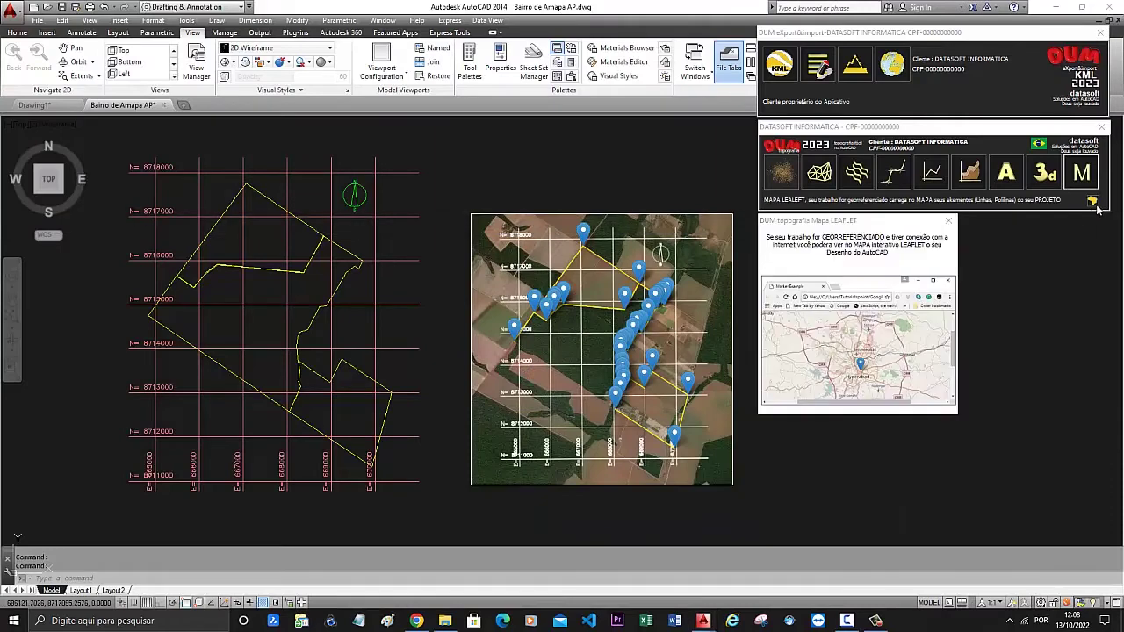
{"action": "left_click", "coordinate": [1081, 173]}
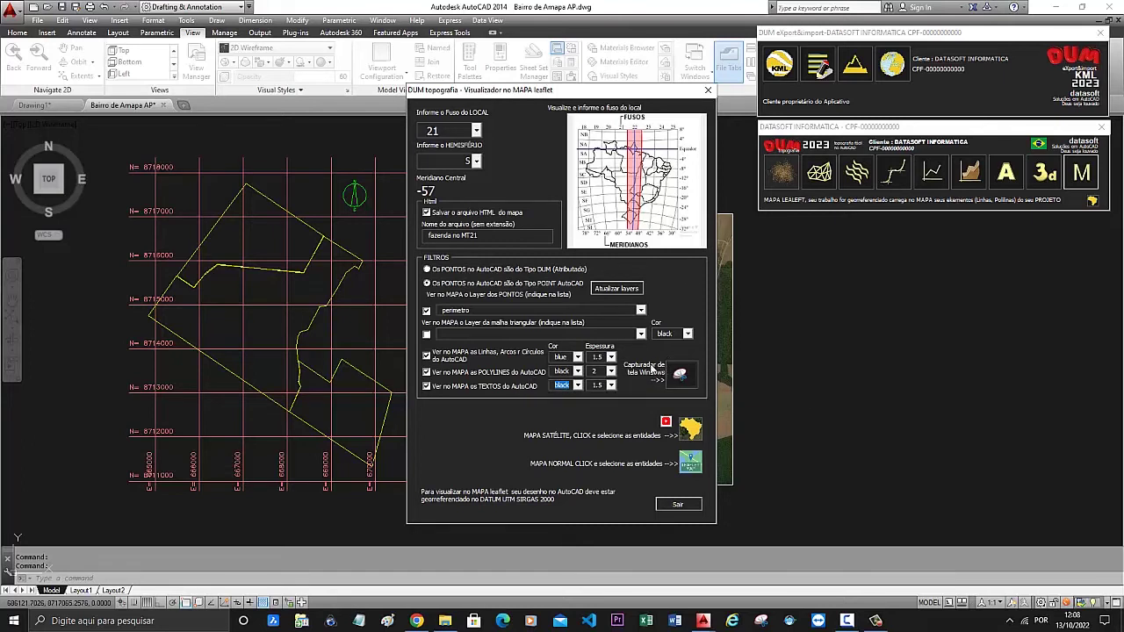
{"action": "left_click", "coordinate": [683, 379]}
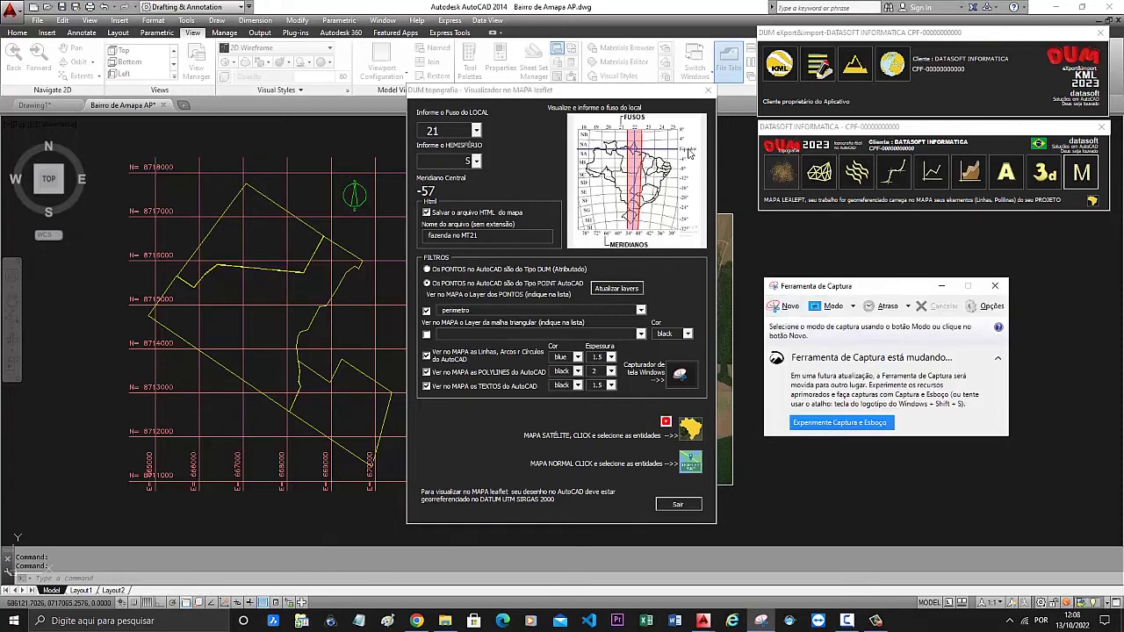
{"action": "left_click", "coordinate": [676, 506]}
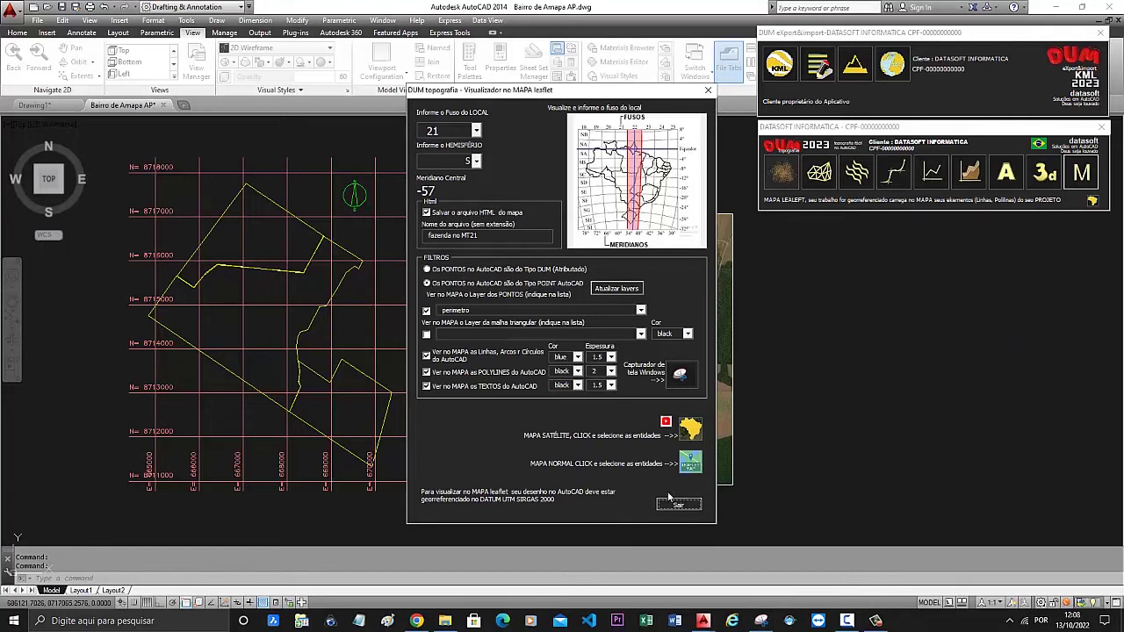
{"action": "left_click", "coordinate": [755, 332]}
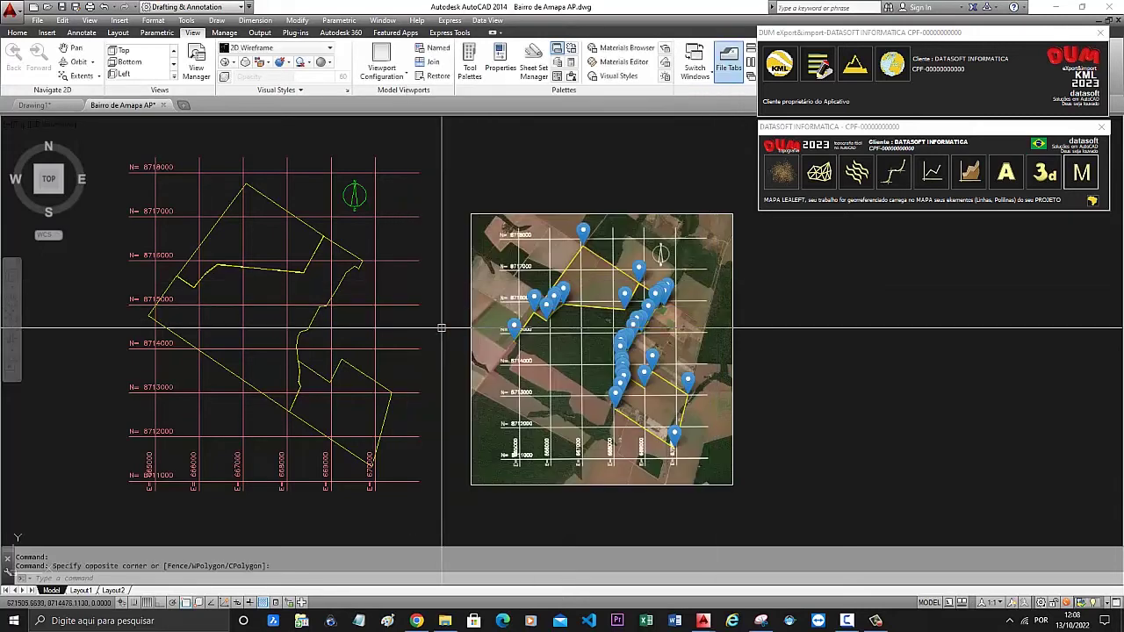
{"action": "mouse_move", "coordinate": [492, 410]}
{"action": "middle_mouse_down"}
{"action": "mouse_move", "coordinate": [514, 423]}
{"action": "mouse_move", "coordinate": [485, 393]}
{"action": "middle_mouse_up"}
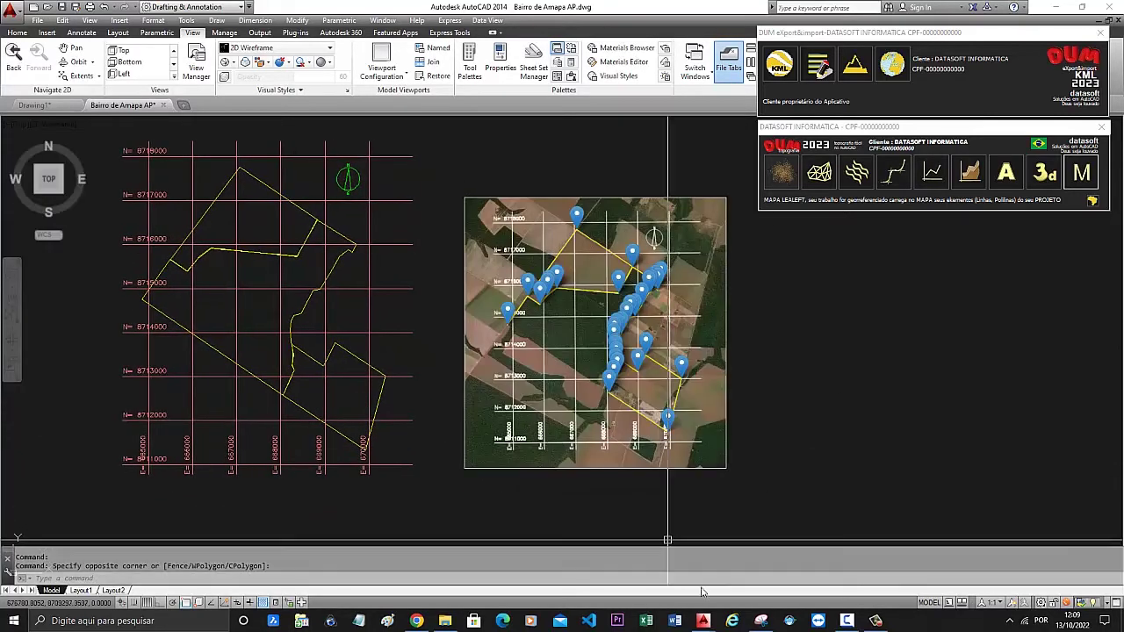
{"action": "left_click", "coordinate": [416, 620]}
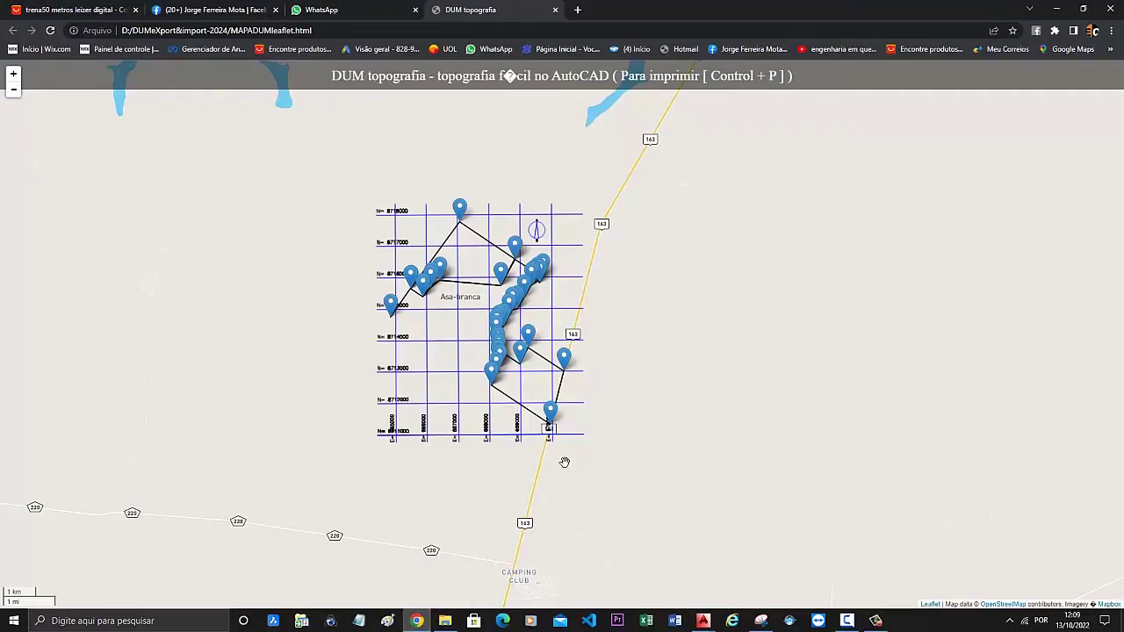
Step: Snip the street-map view of the perimeter and grid, copy it, and return to AutoCAD
{"action": "left_click", "coordinate": [761, 620]}
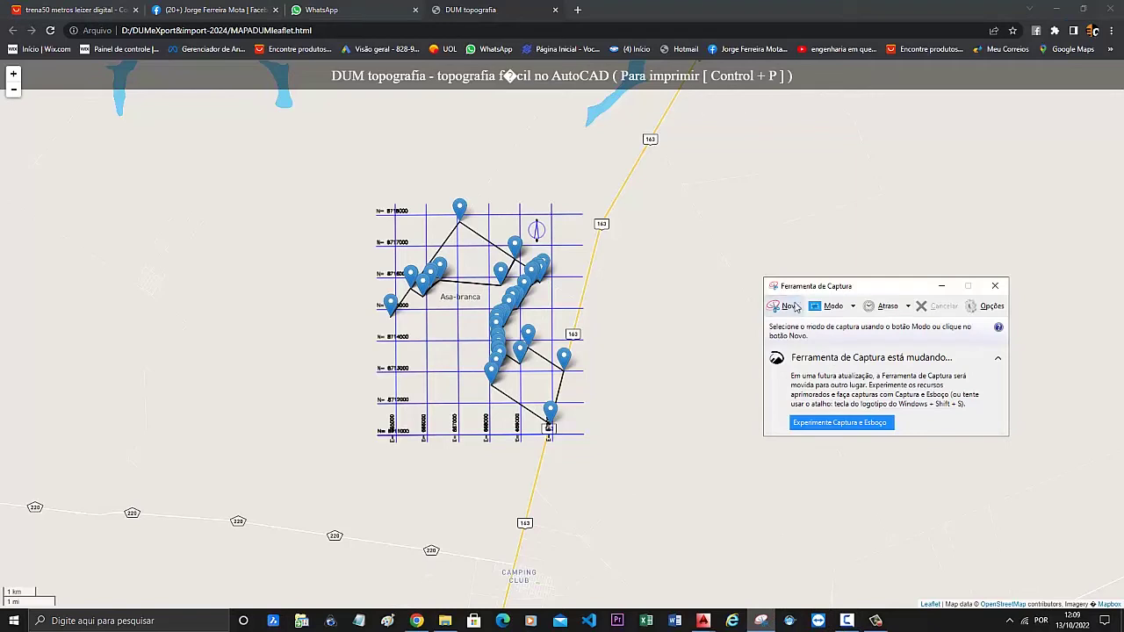
{"action": "left_click", "coordinate": [790, 306]}
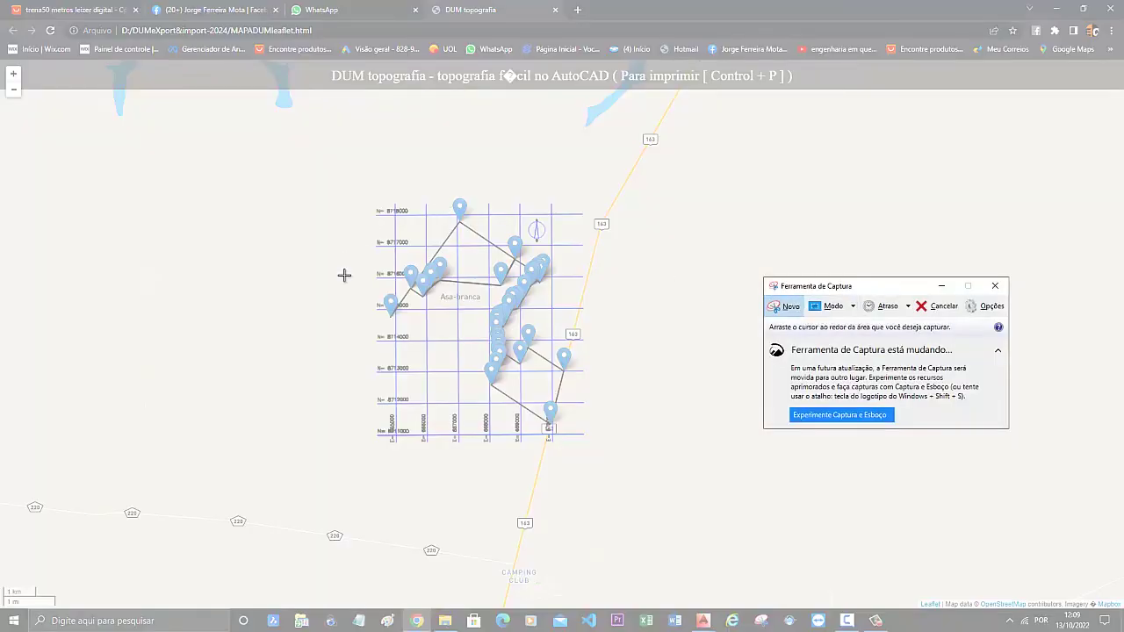
{"action": "left_click_drag", "start_coordinate": [340, 181], "coordinate": [624, 495]}
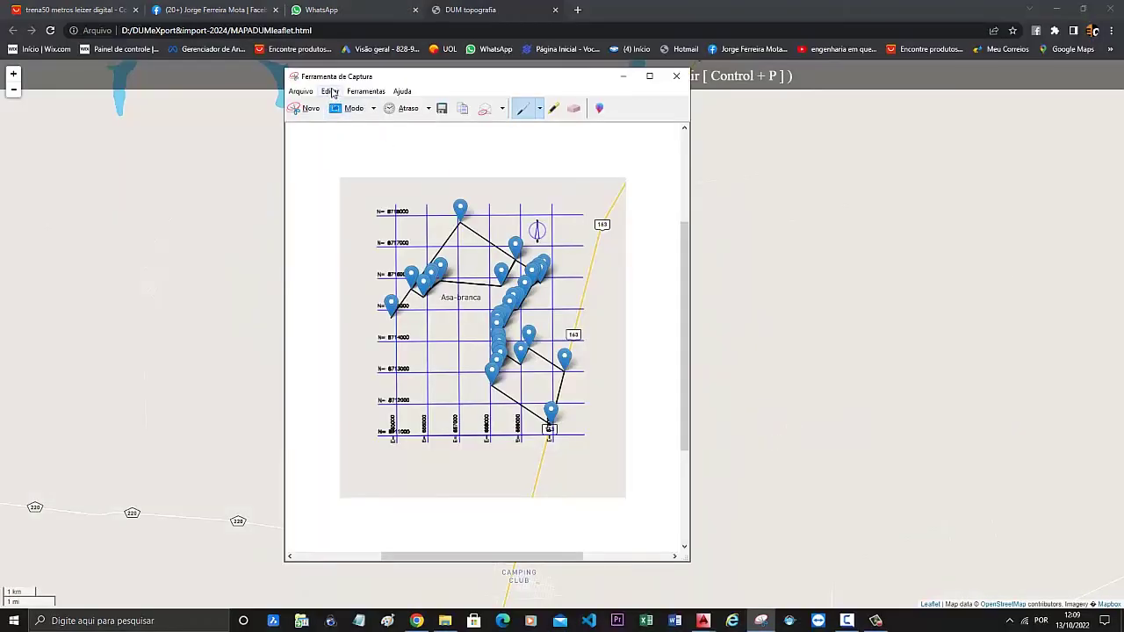
{"action": "left_click", "coordinate": [329, 91]}
{"action": "left_click", "coordinate": [705, 521]}
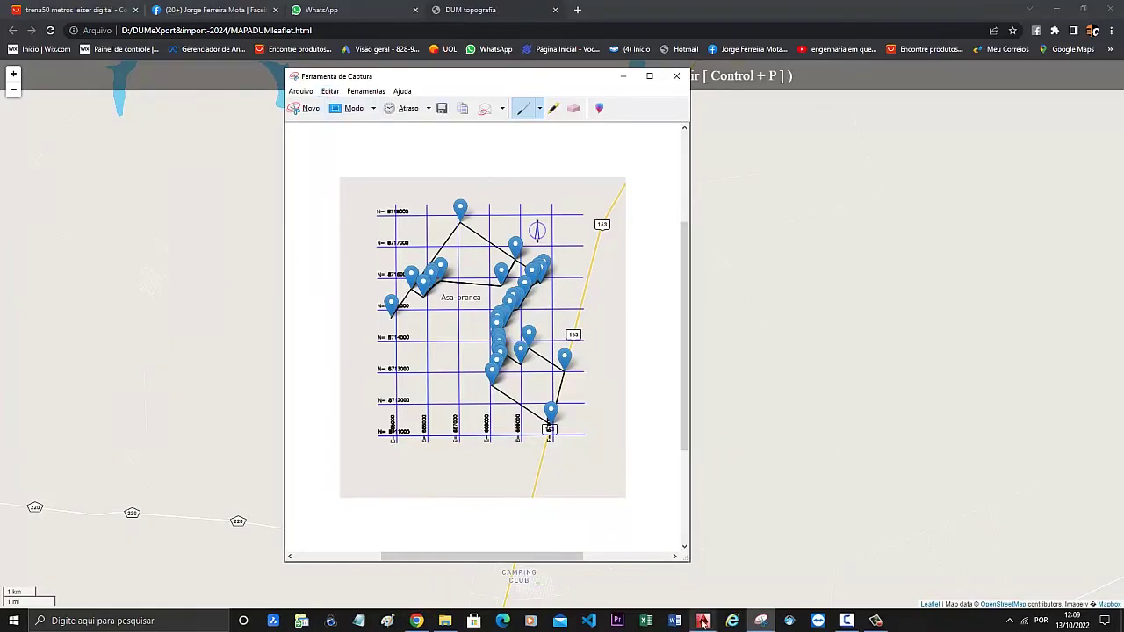
{"action": "mouse_move", "coordinate": [702, 620]}
{"action": "left_click", "coordinate": [731, 587]}
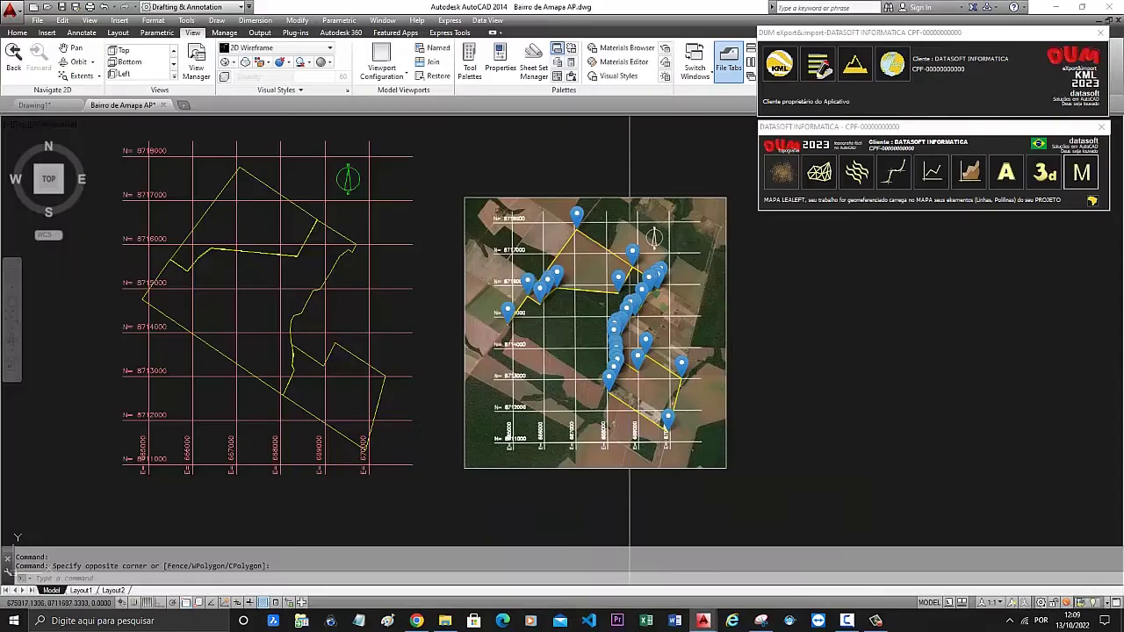
Step: Paste the street-map capture beside the satellite image, right of the gridded perimeter
{"action": "key", "text": "ctrl+v"}
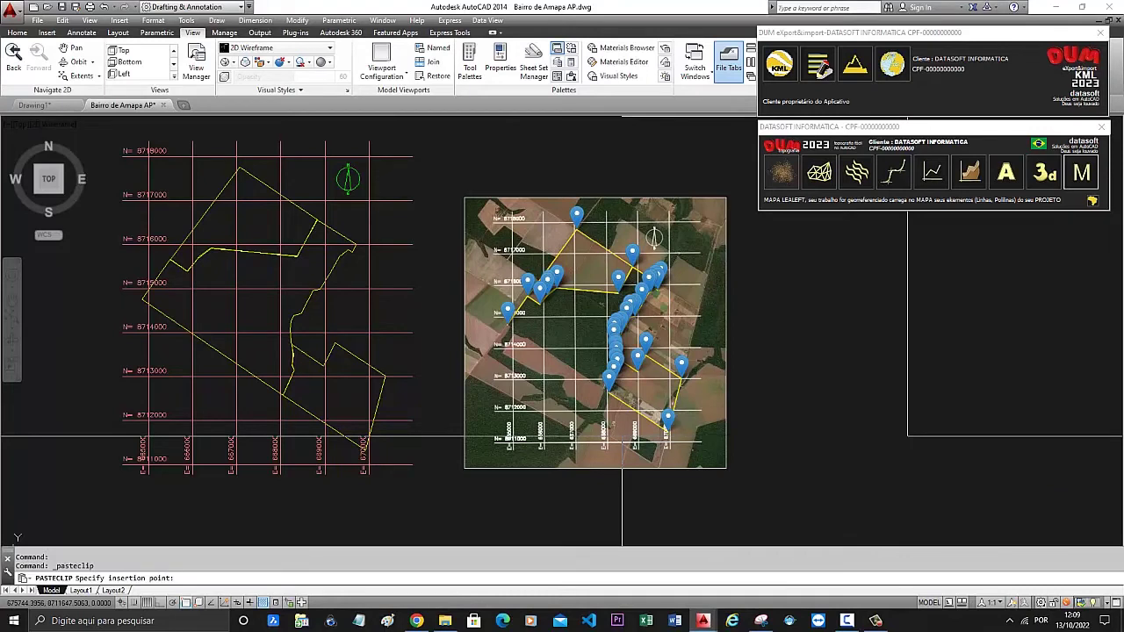
{"action": "left_click", "coordinate": [725, 469]}
{"action": "middle_click_drag", "start_coordinate": [763, 396], "coordinate": [647, 406]}
{"action": "scroll", "coordinate": [641, 401], "scroll_direction": "down", "scroll_amount": 2}
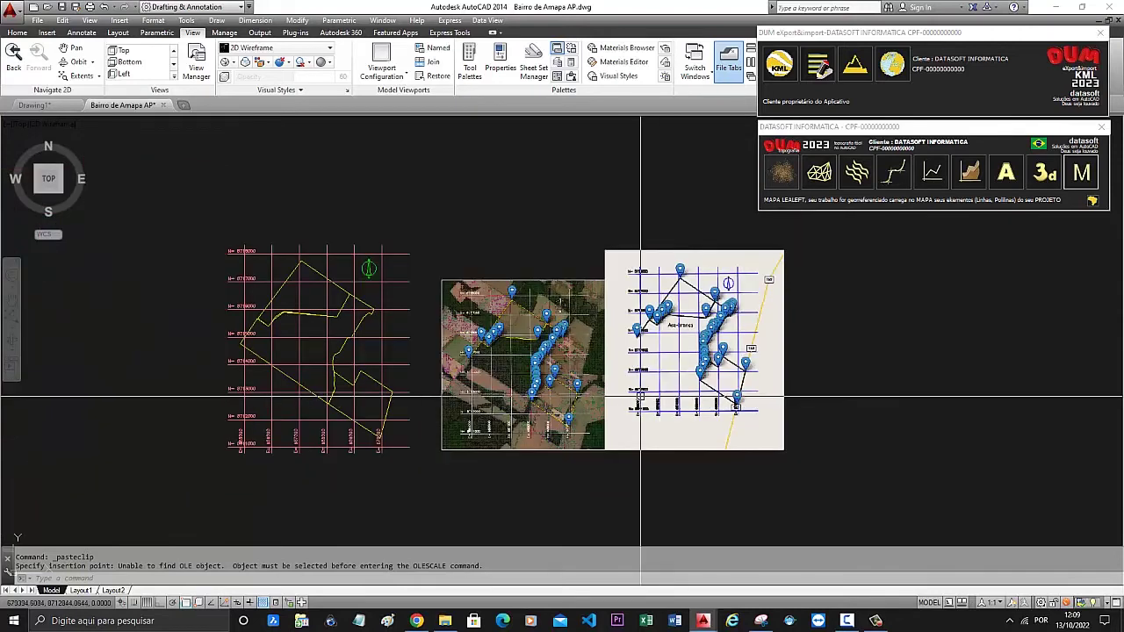